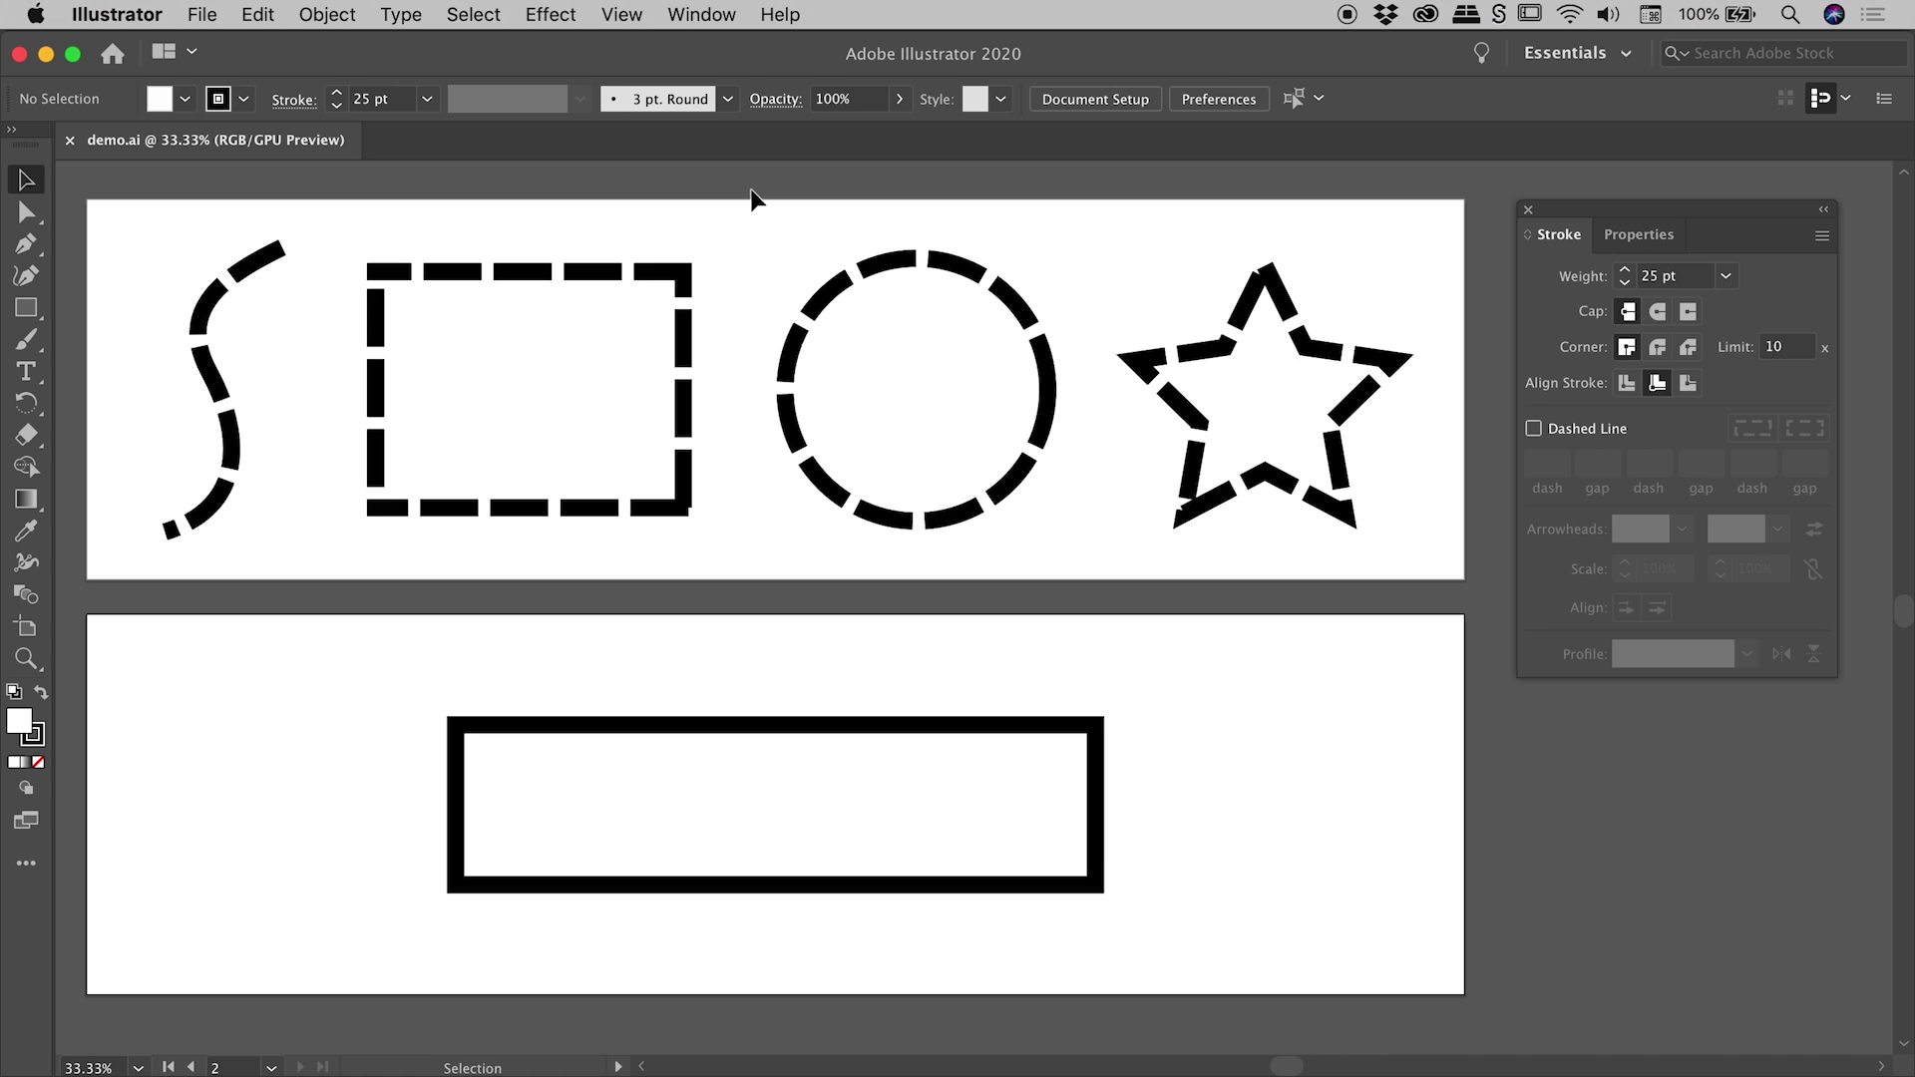
# Select the plain black rectangle on the lower artboard
pyautogui.moveTo(210, 191); pyautogui.dragTo(1330, 424)
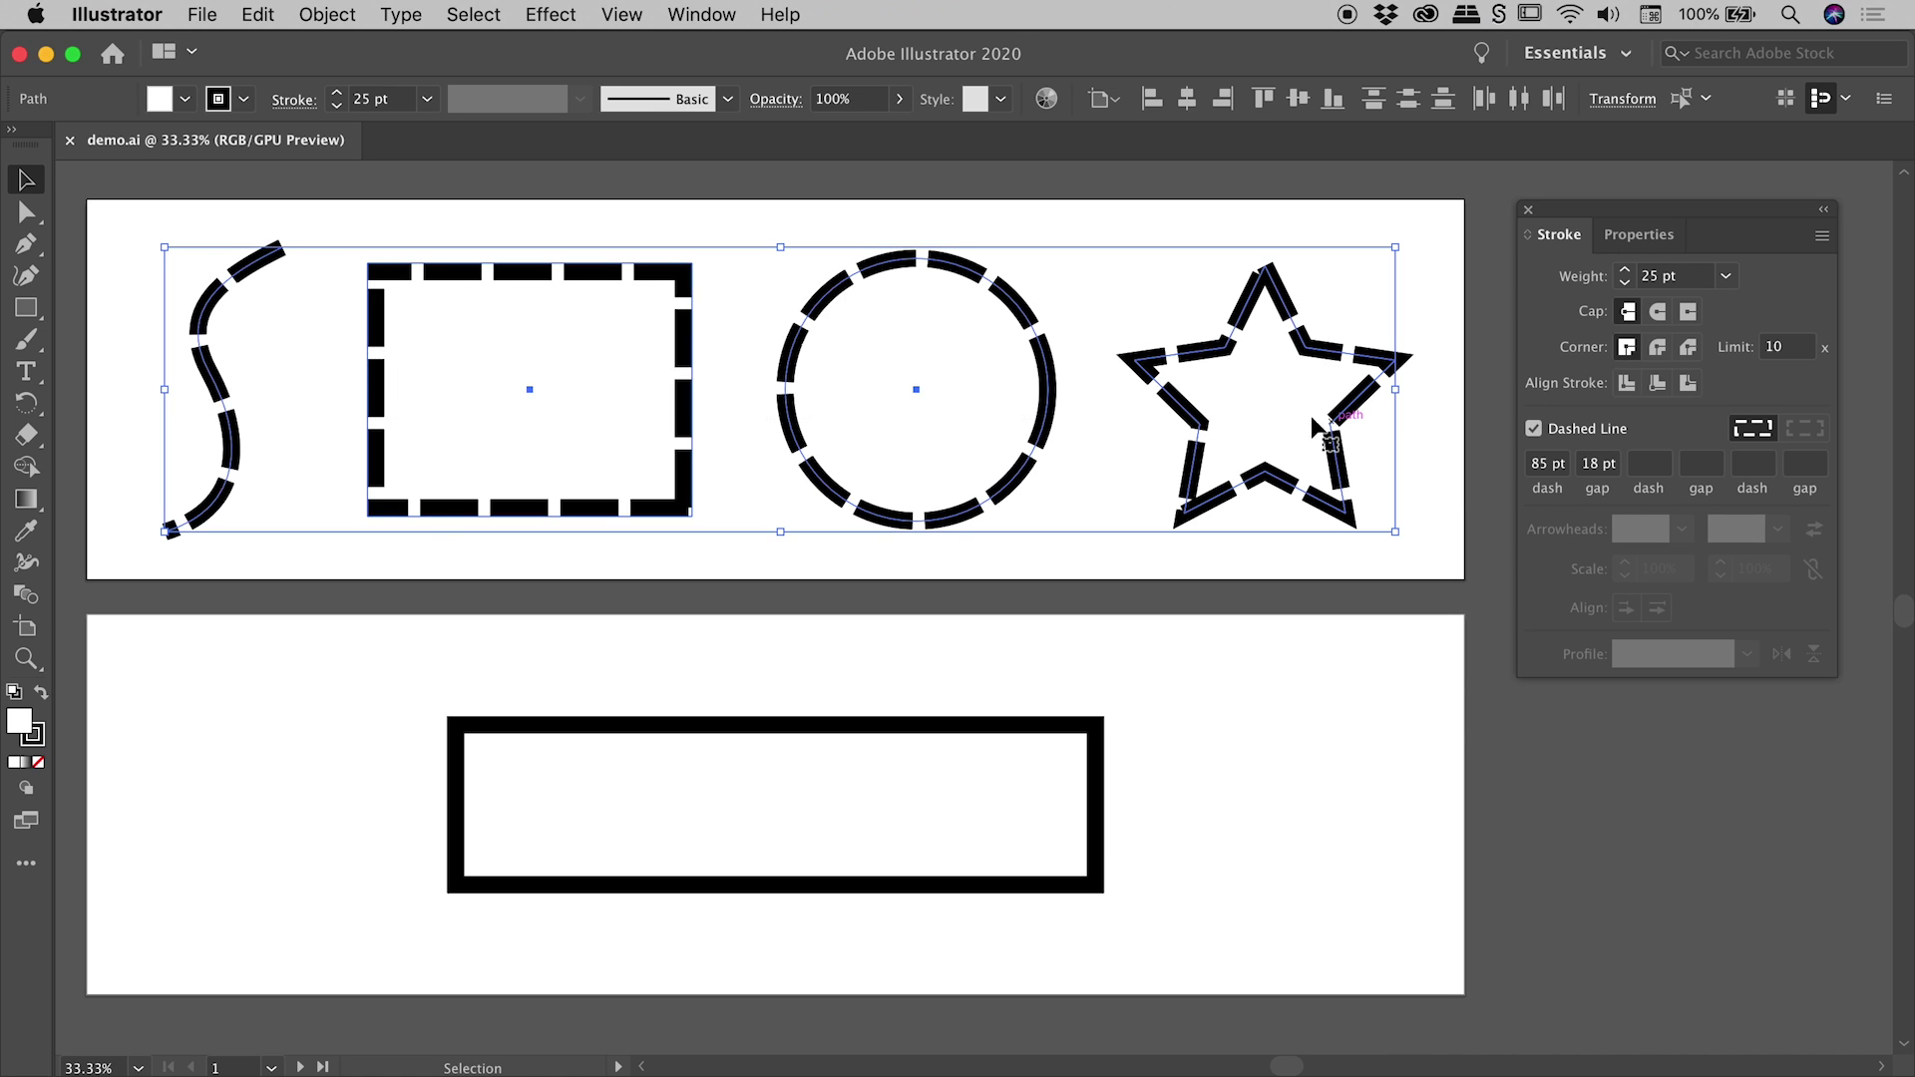
pyautogui.click(610, 198)
pyautogui.click(508, 319)
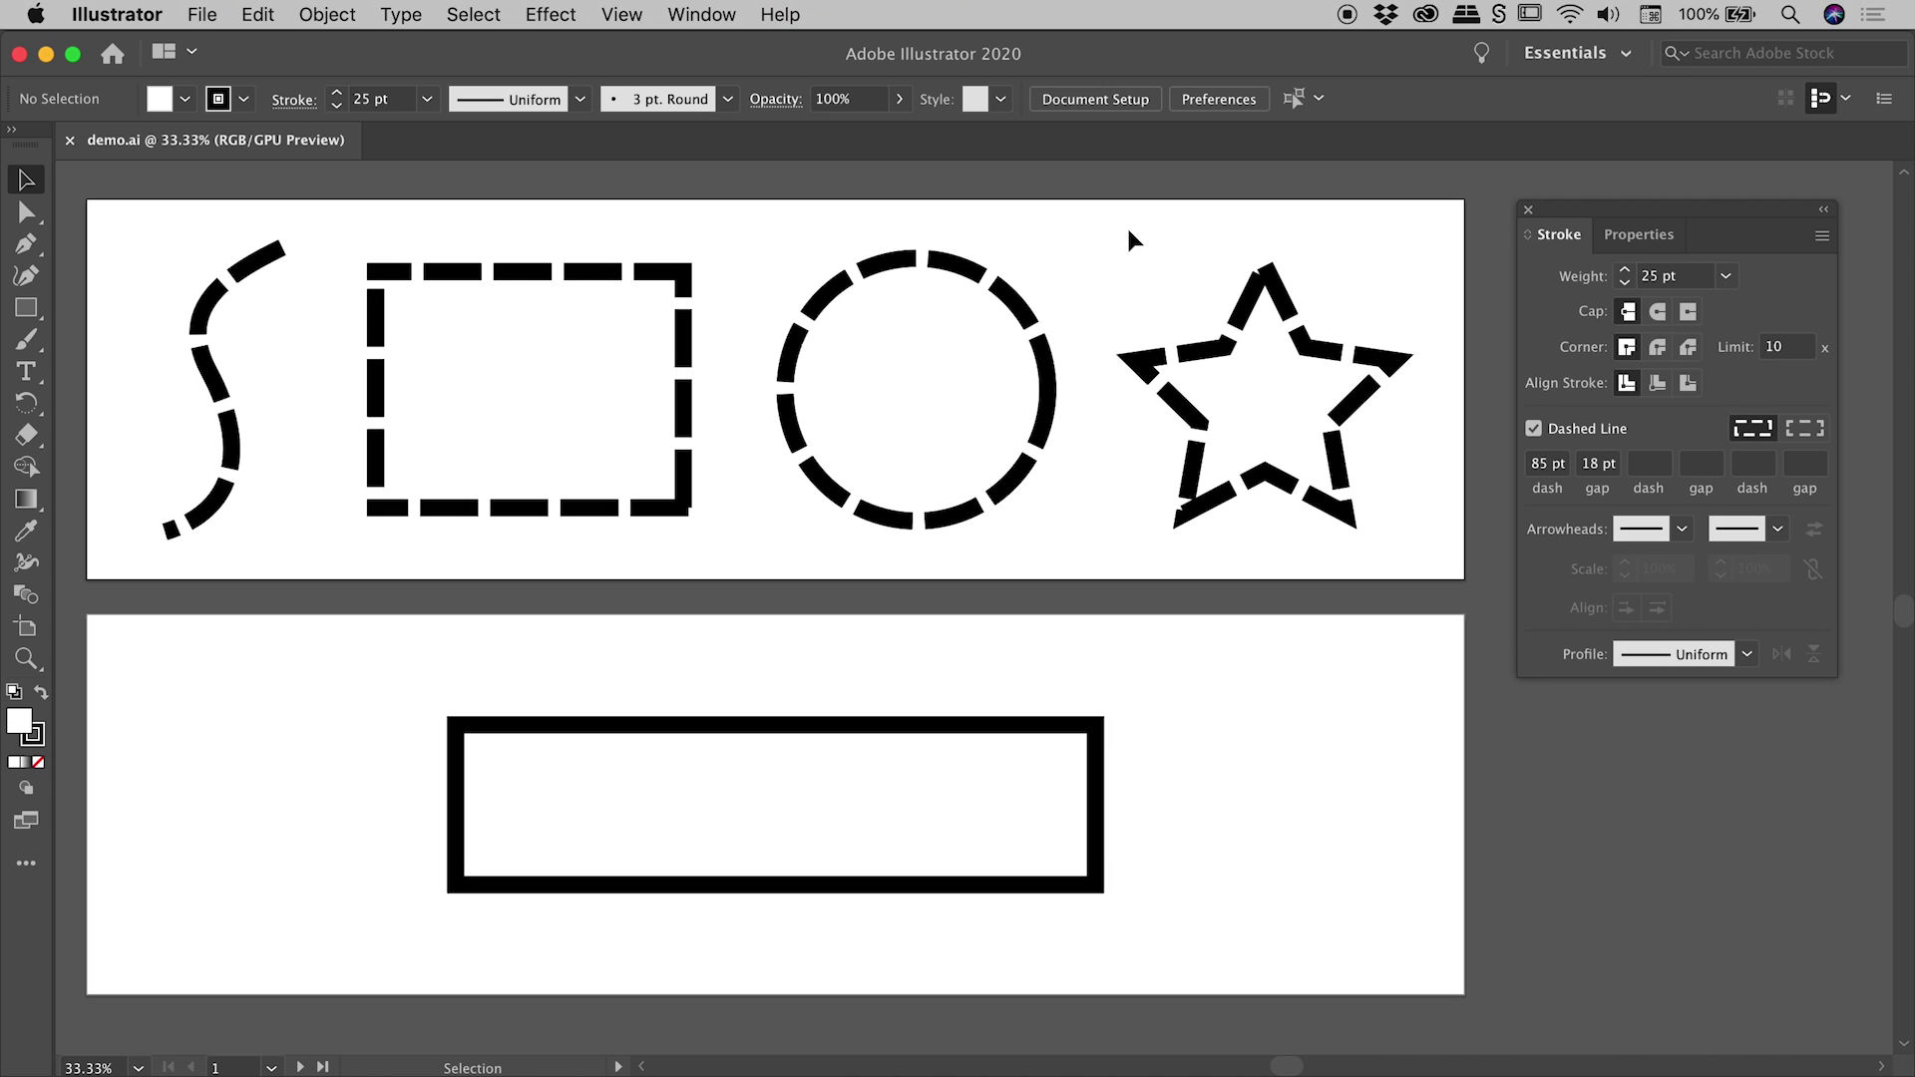
pyautogui.click(708, 663)
pyautogui.click(744, 750)
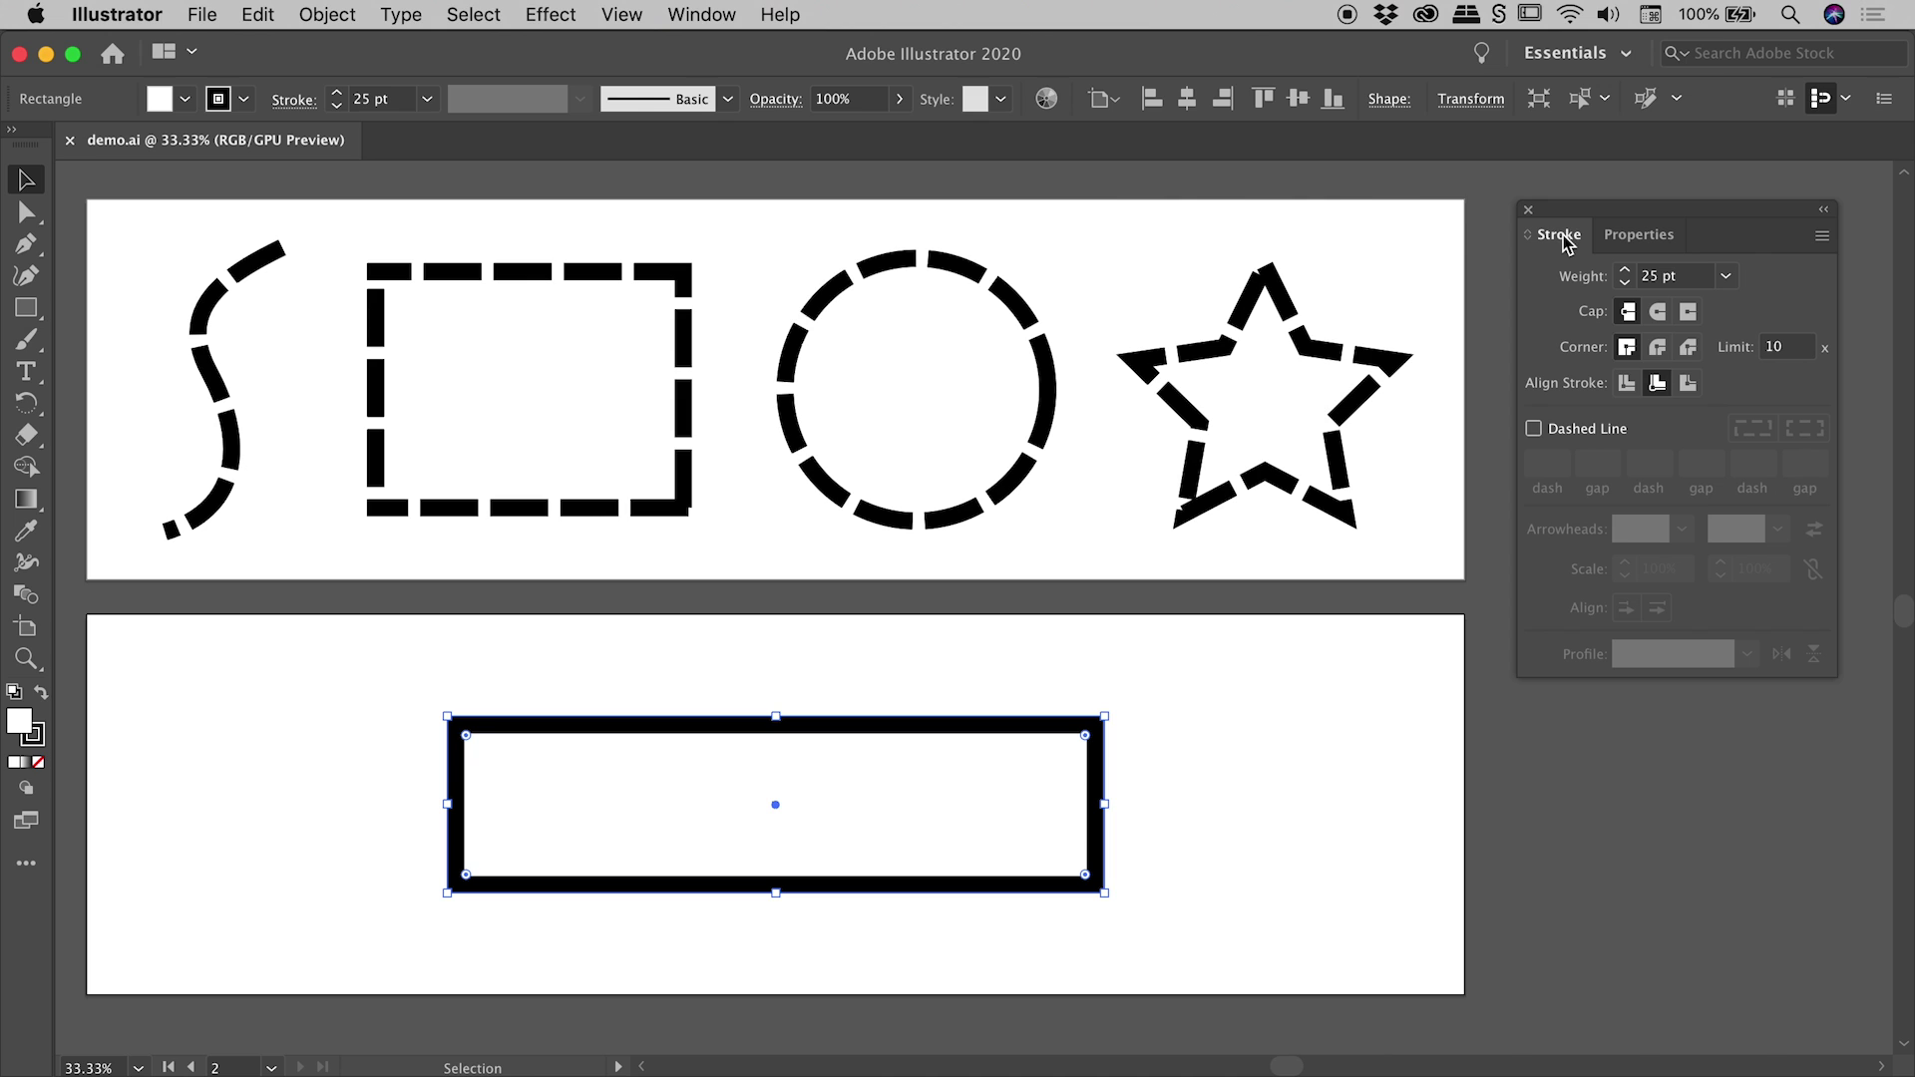
# Bring up the full Stroke settings for the selected rectangle
pyautogui.click(729, 14)
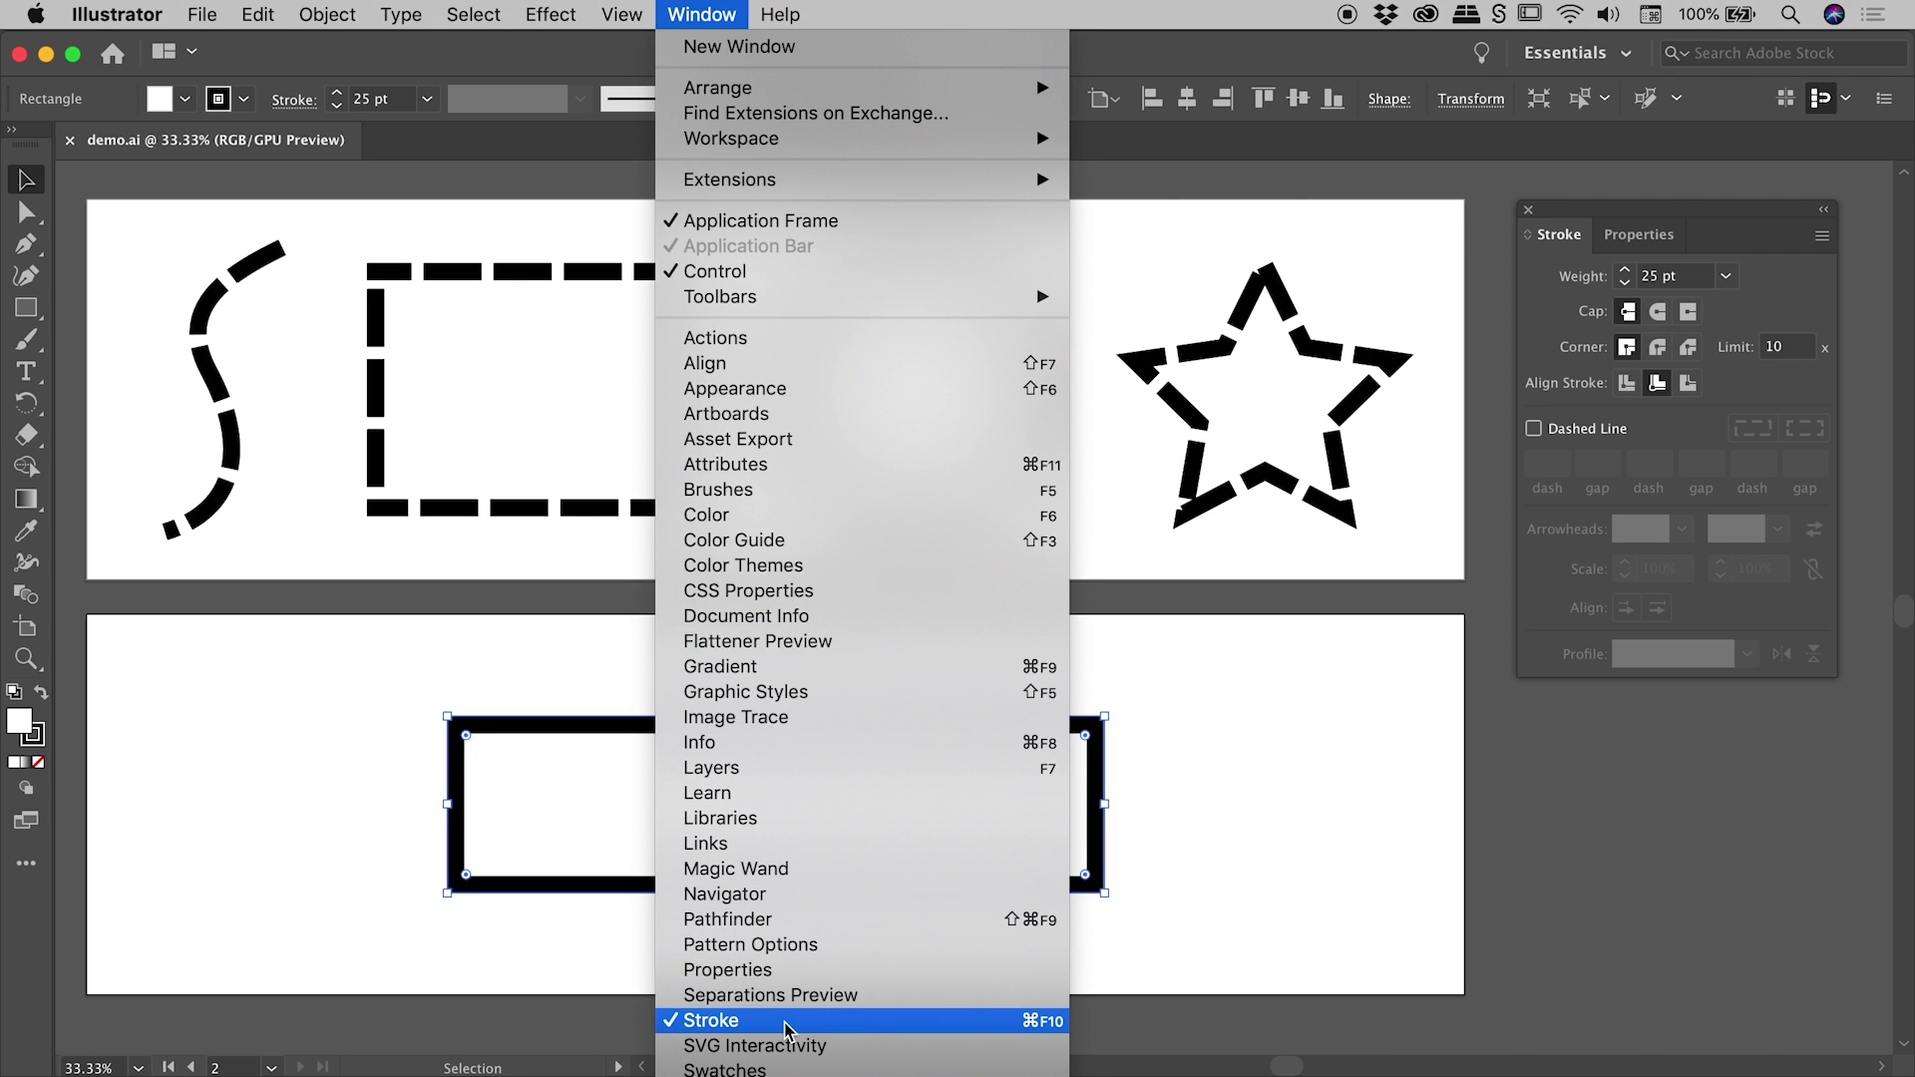
pyautogui.click(1242, 873)
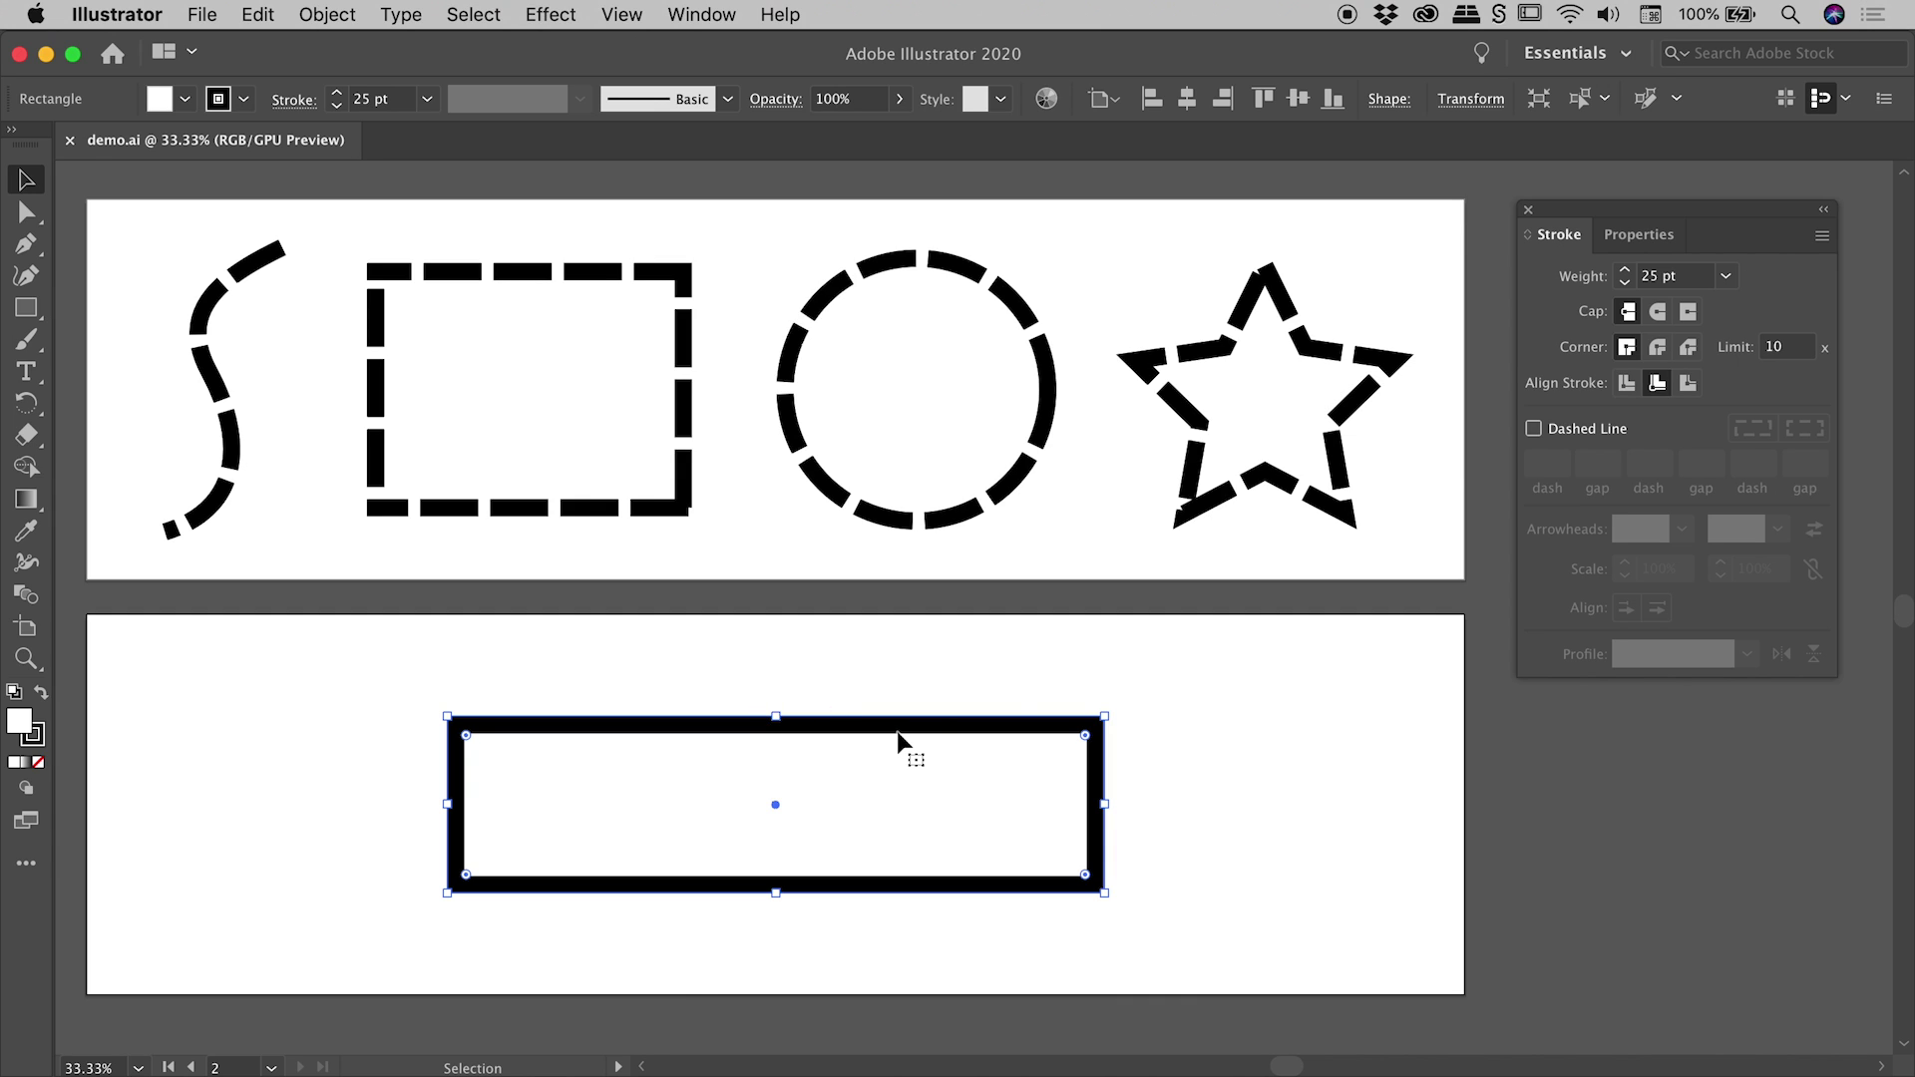
pyautogui.click(1635, 237)
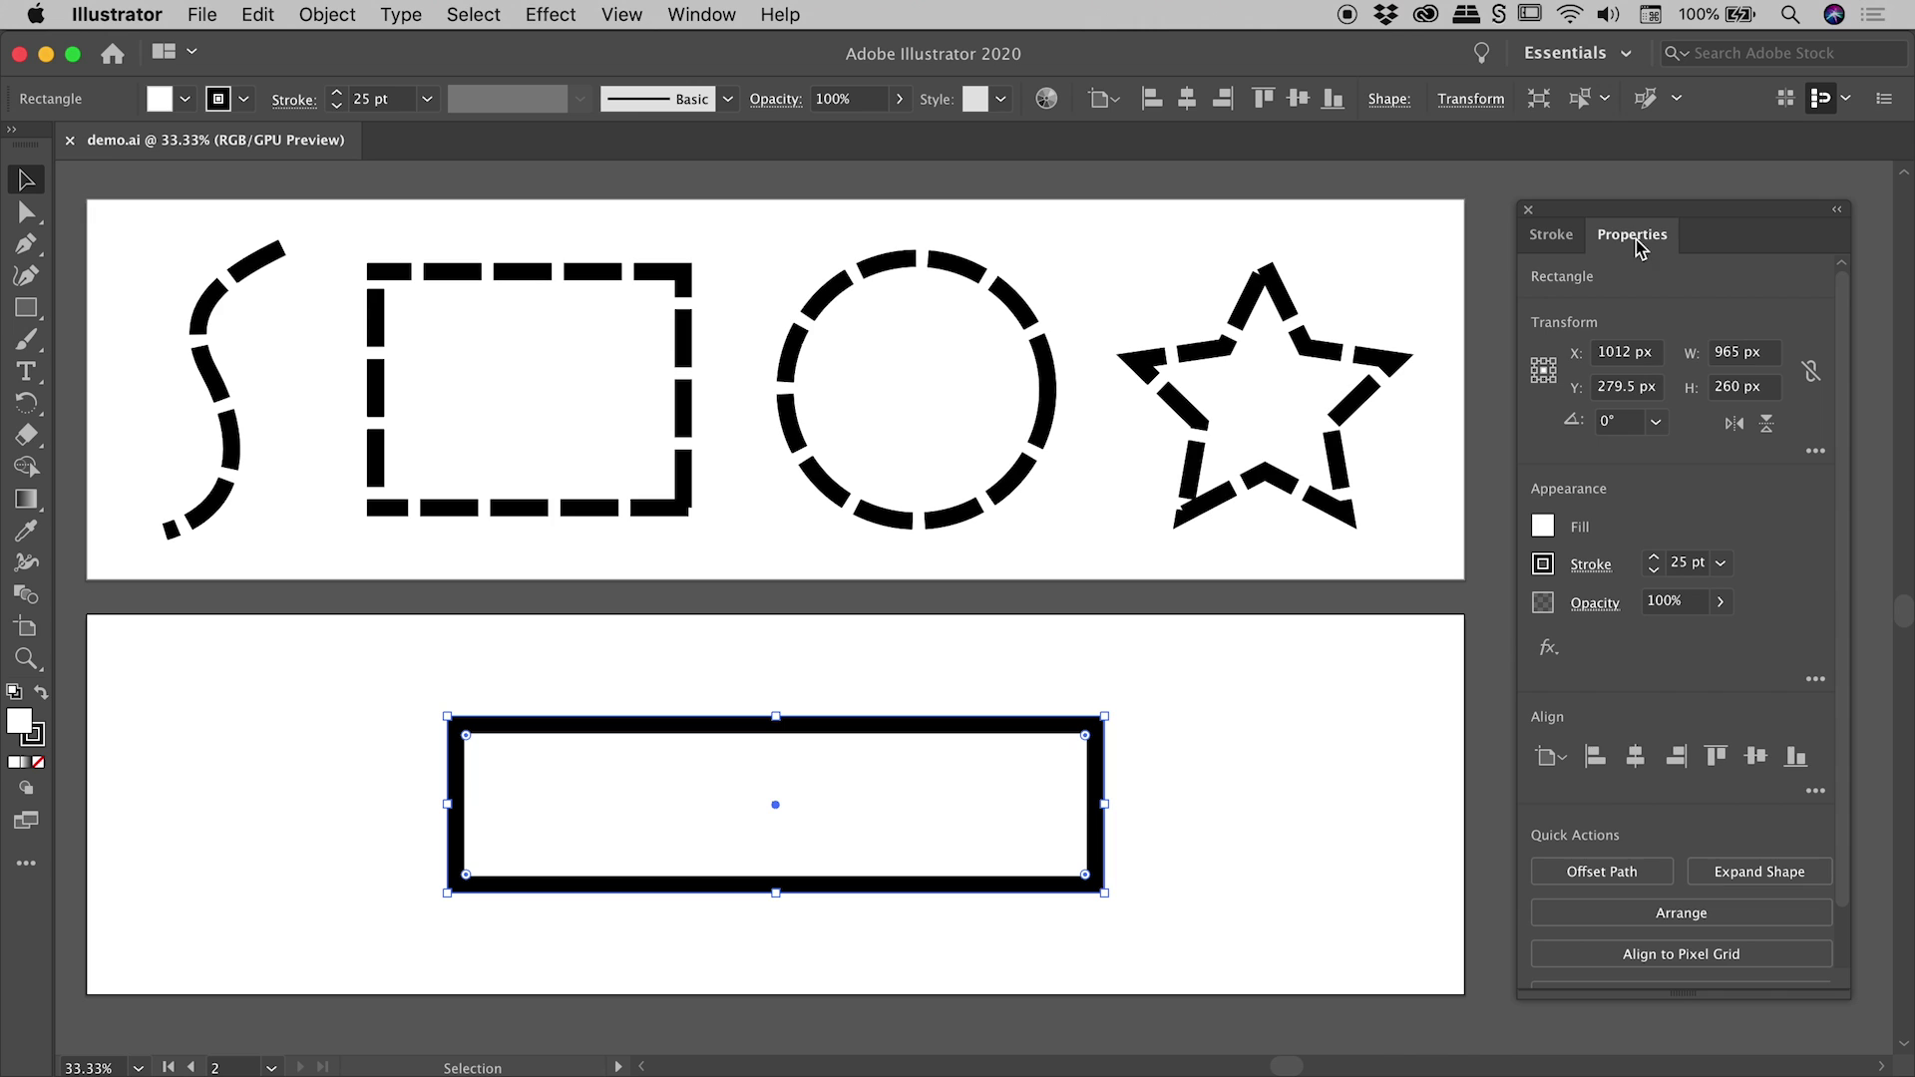
pyautogui.click(1592, 565)
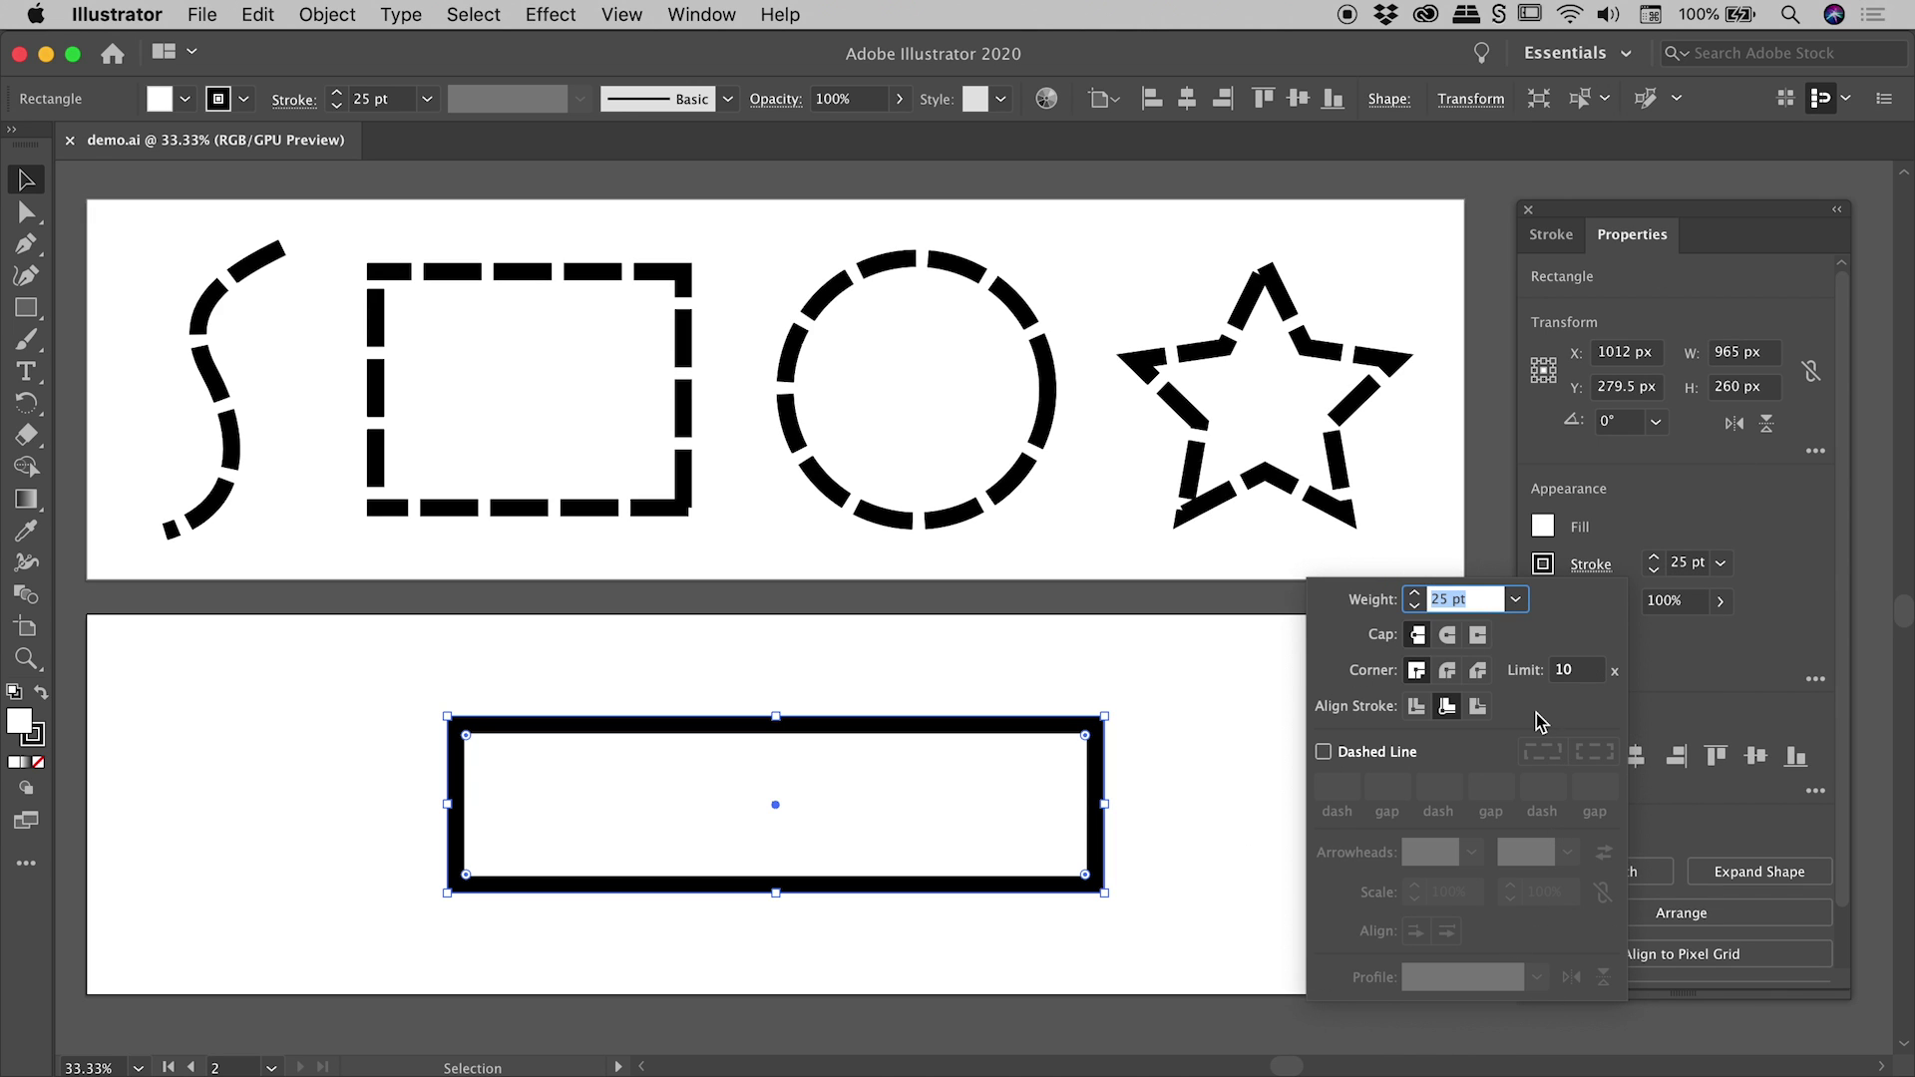
pyautogui.click(1771, 503)
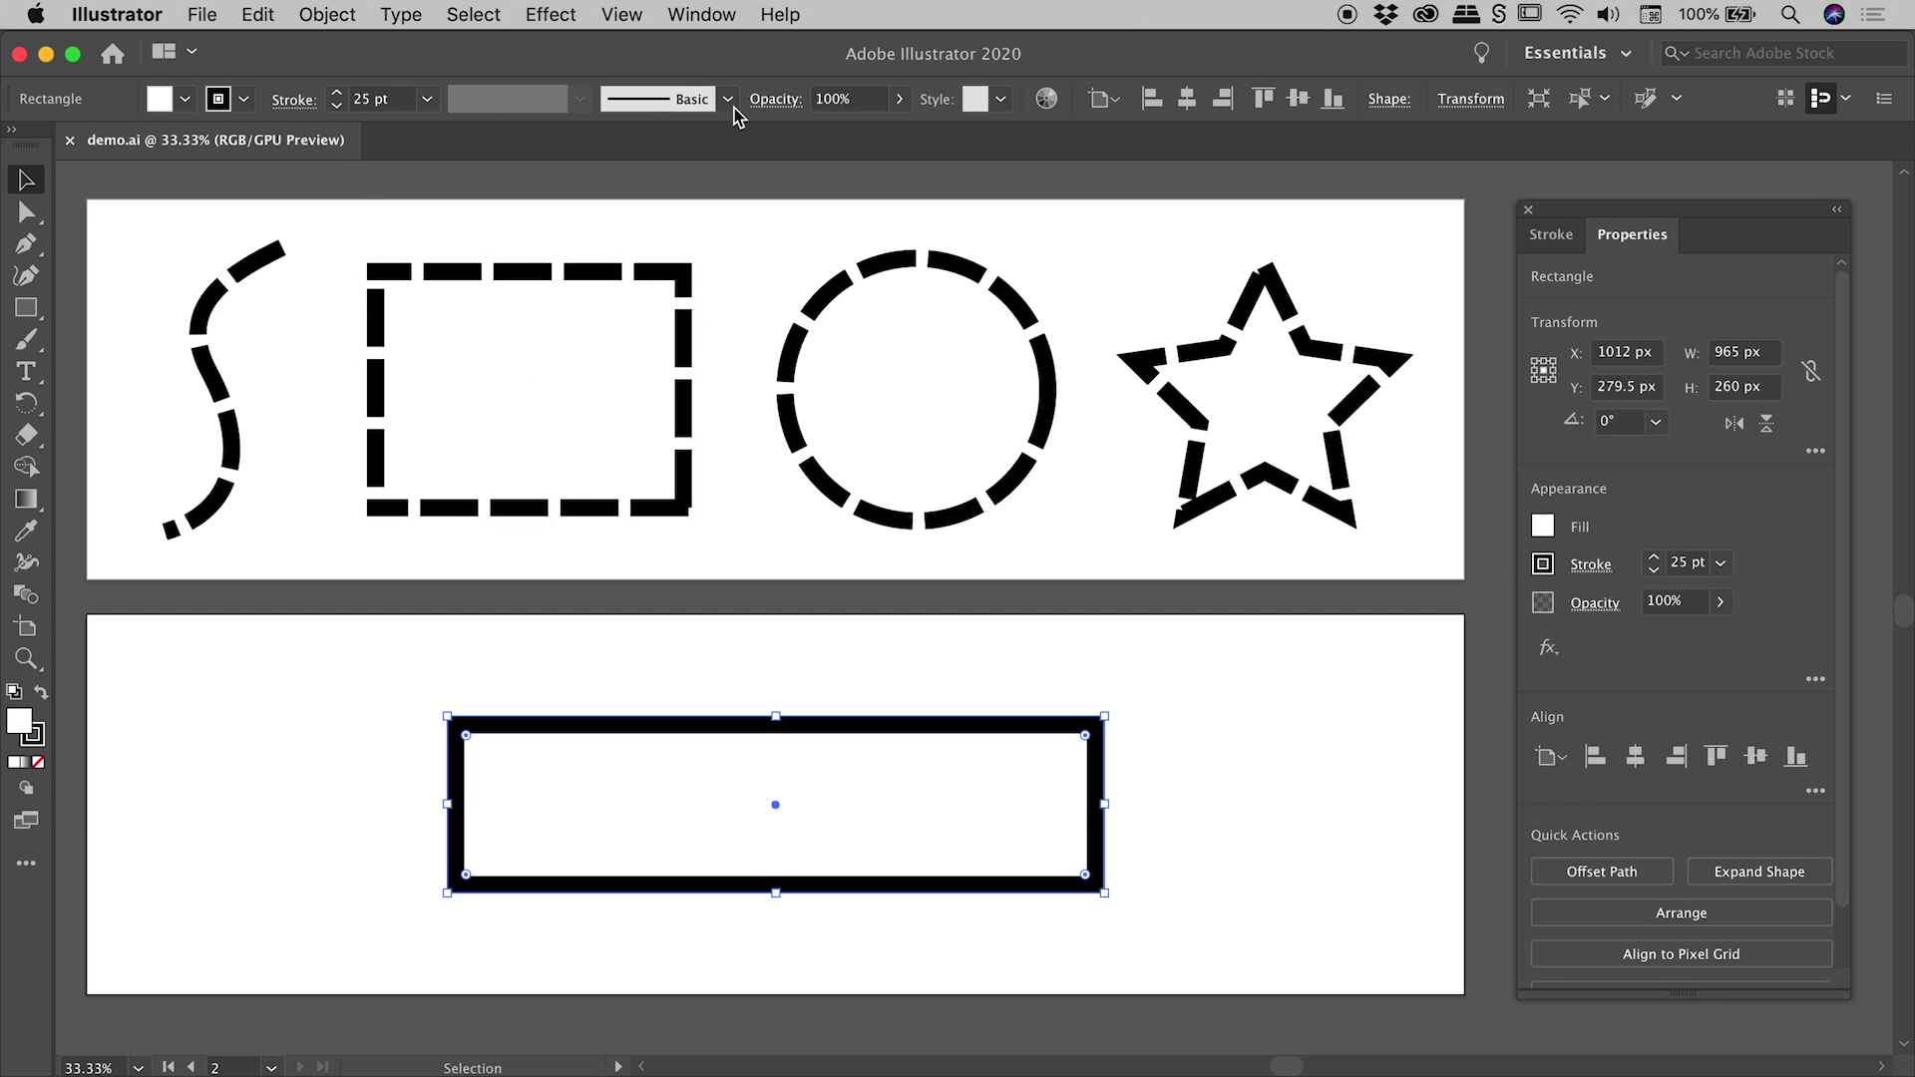
pyautogui.click(295, 104)
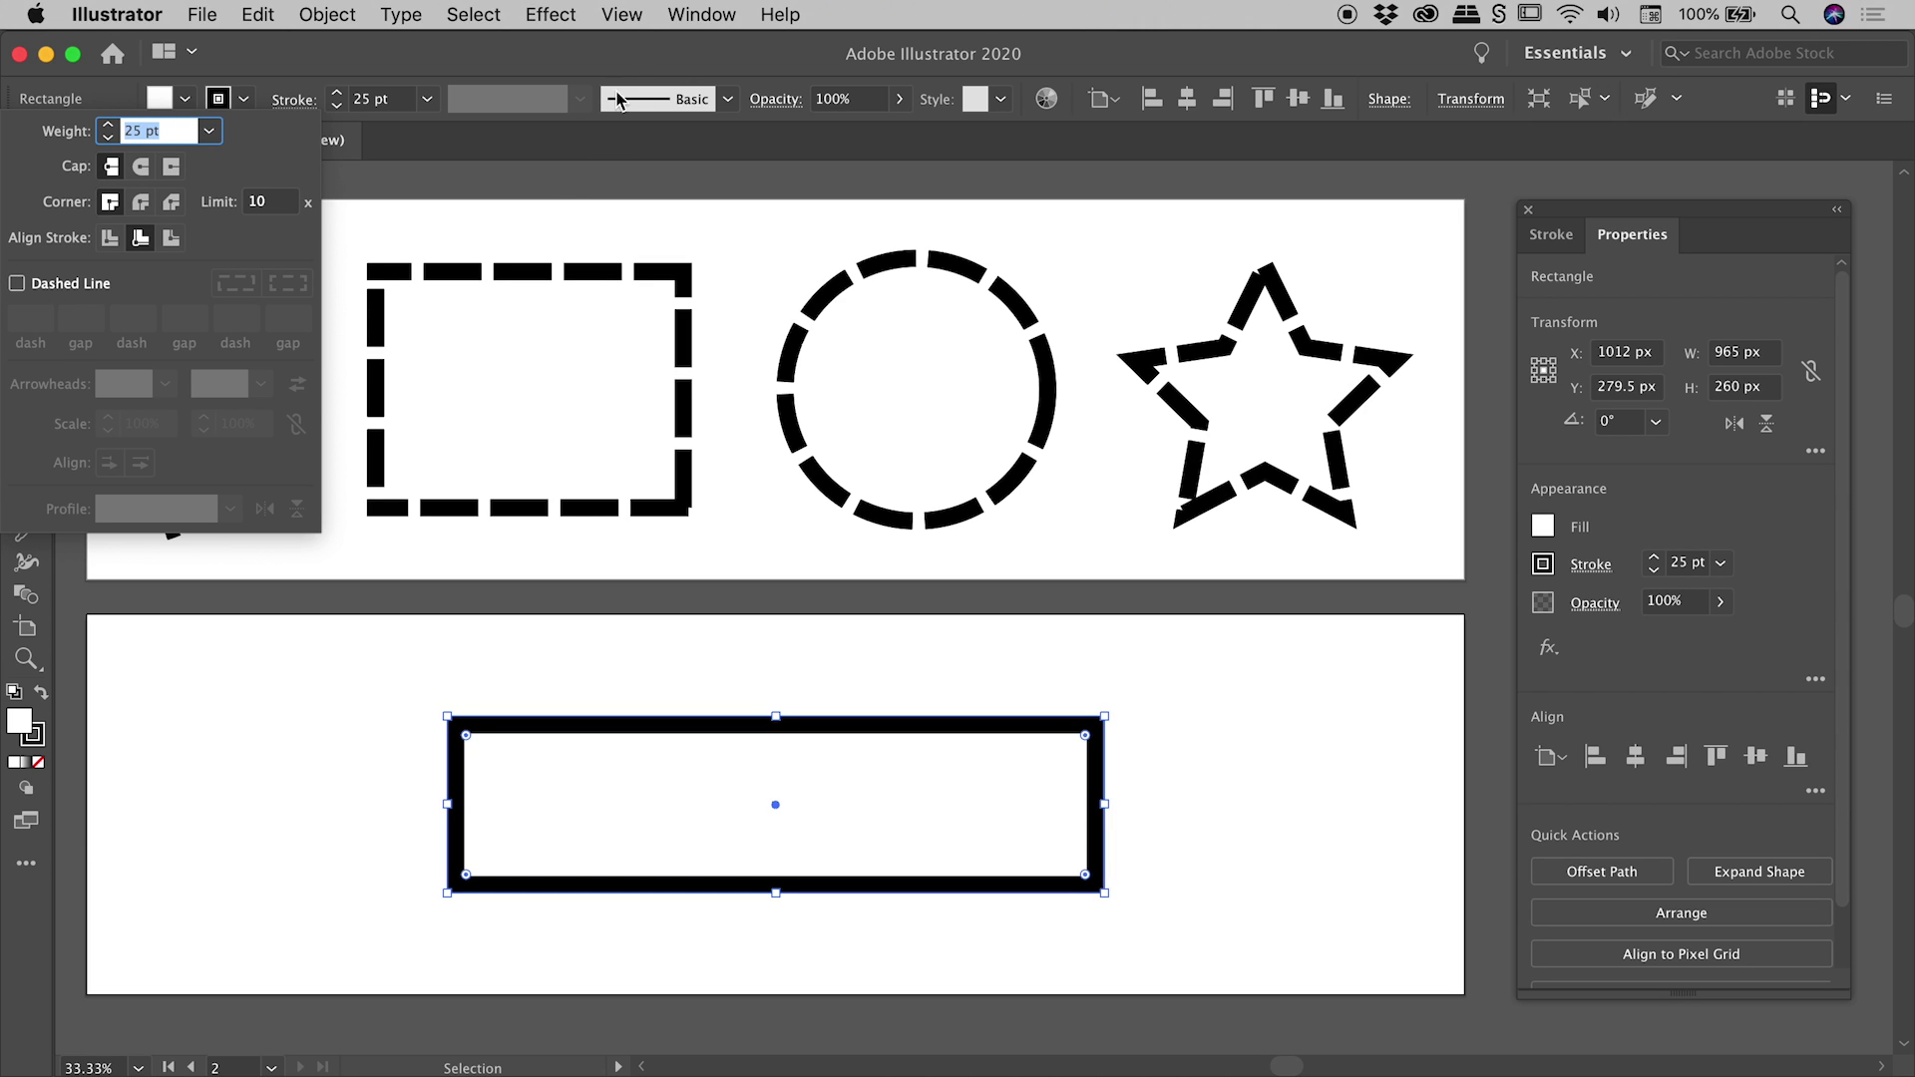
pyautogui.click(644, 48)
pyautogui.click(1558, 239)
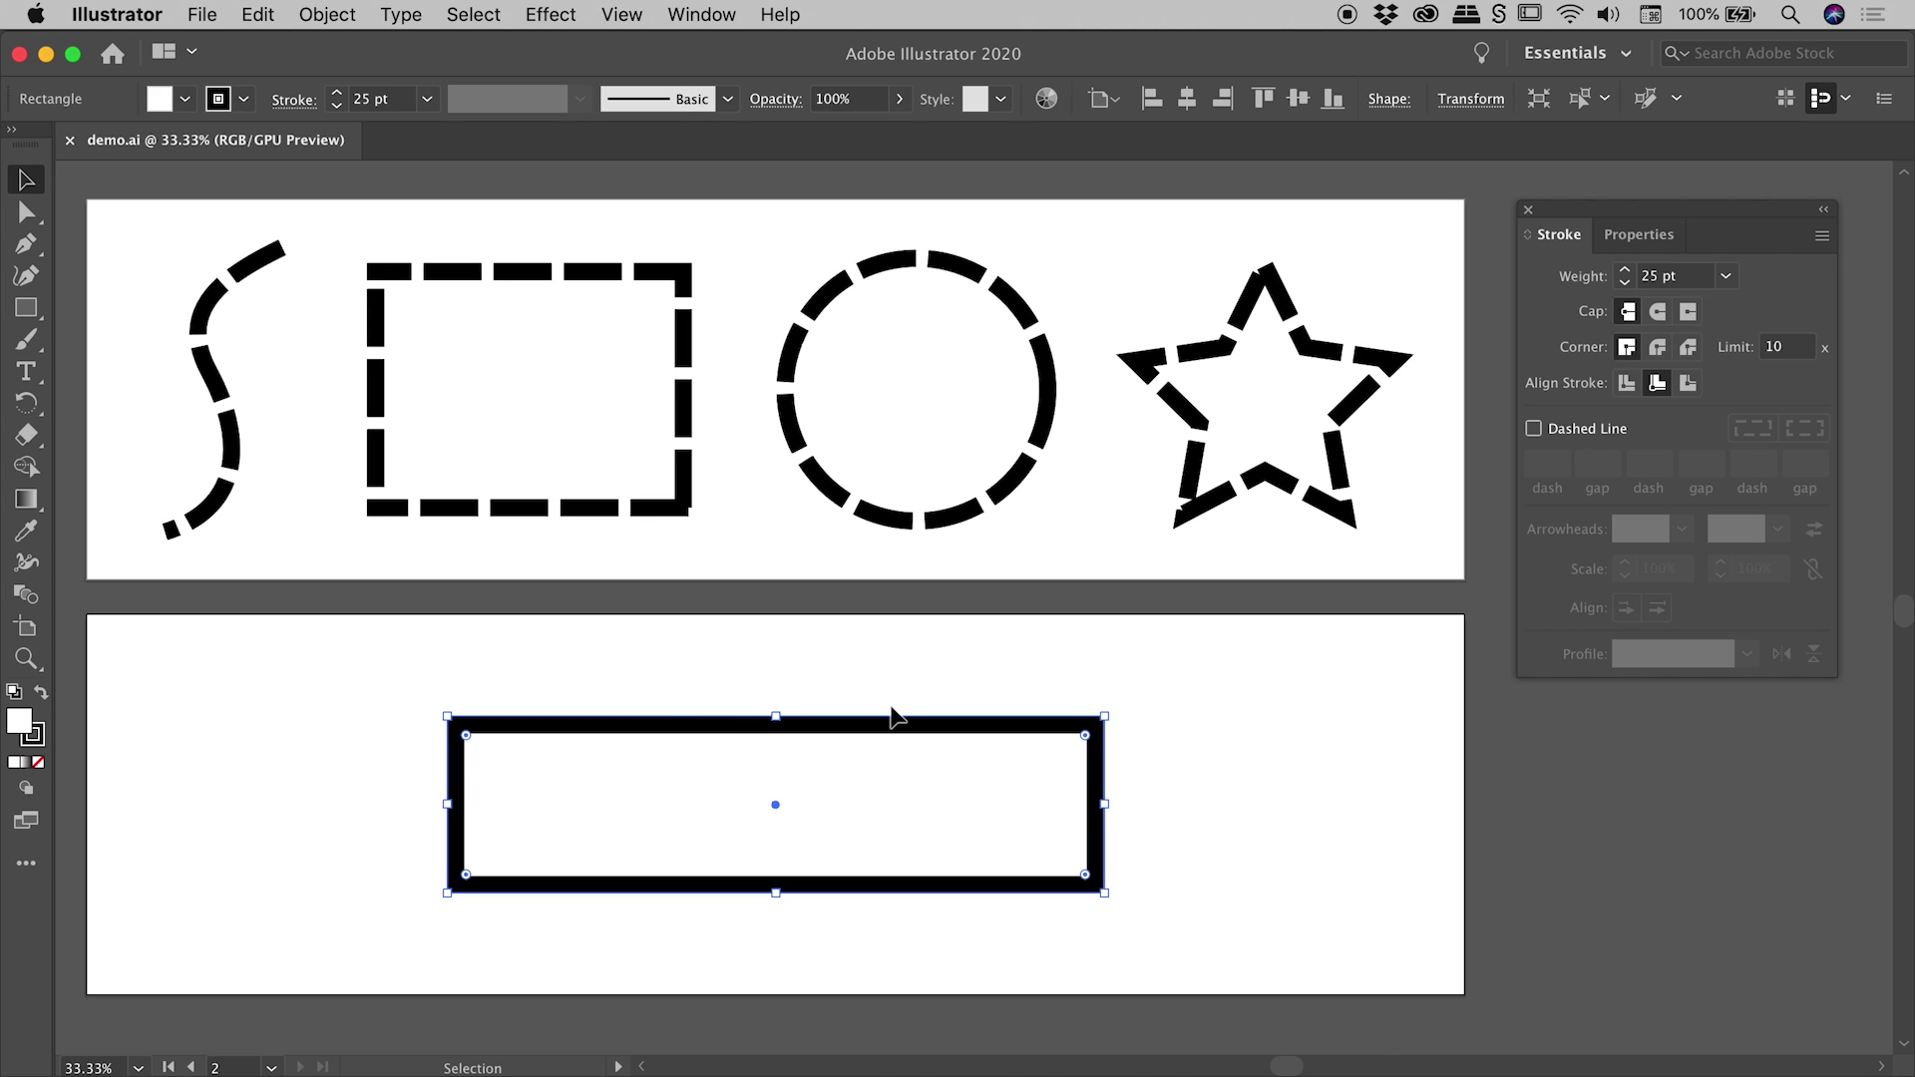
# Give the rectangle a dashed stroke of 85 pt dashes and 18 pt gaps, showing all stroke options
pyautogui.click(1564, 429)
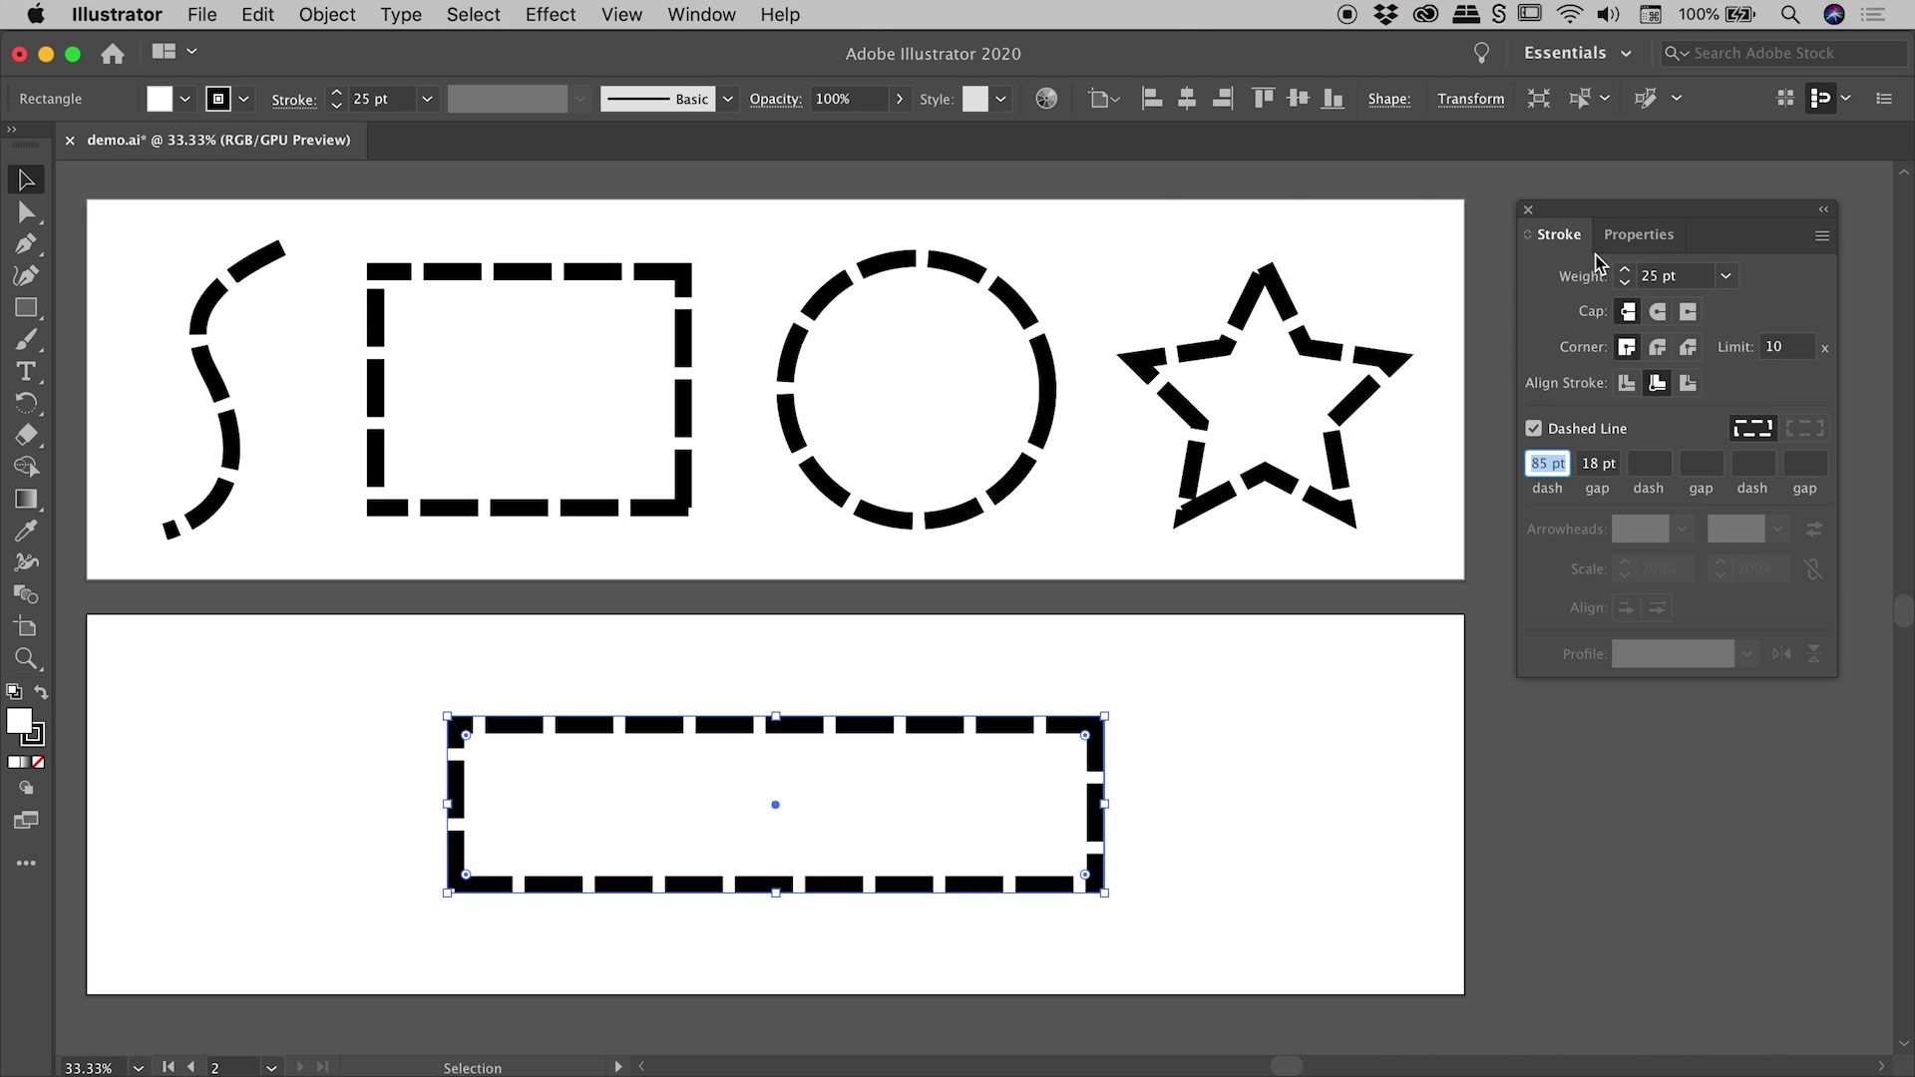
pyautogui.click(1533, 239)
pyautogui.click(1533, 240)
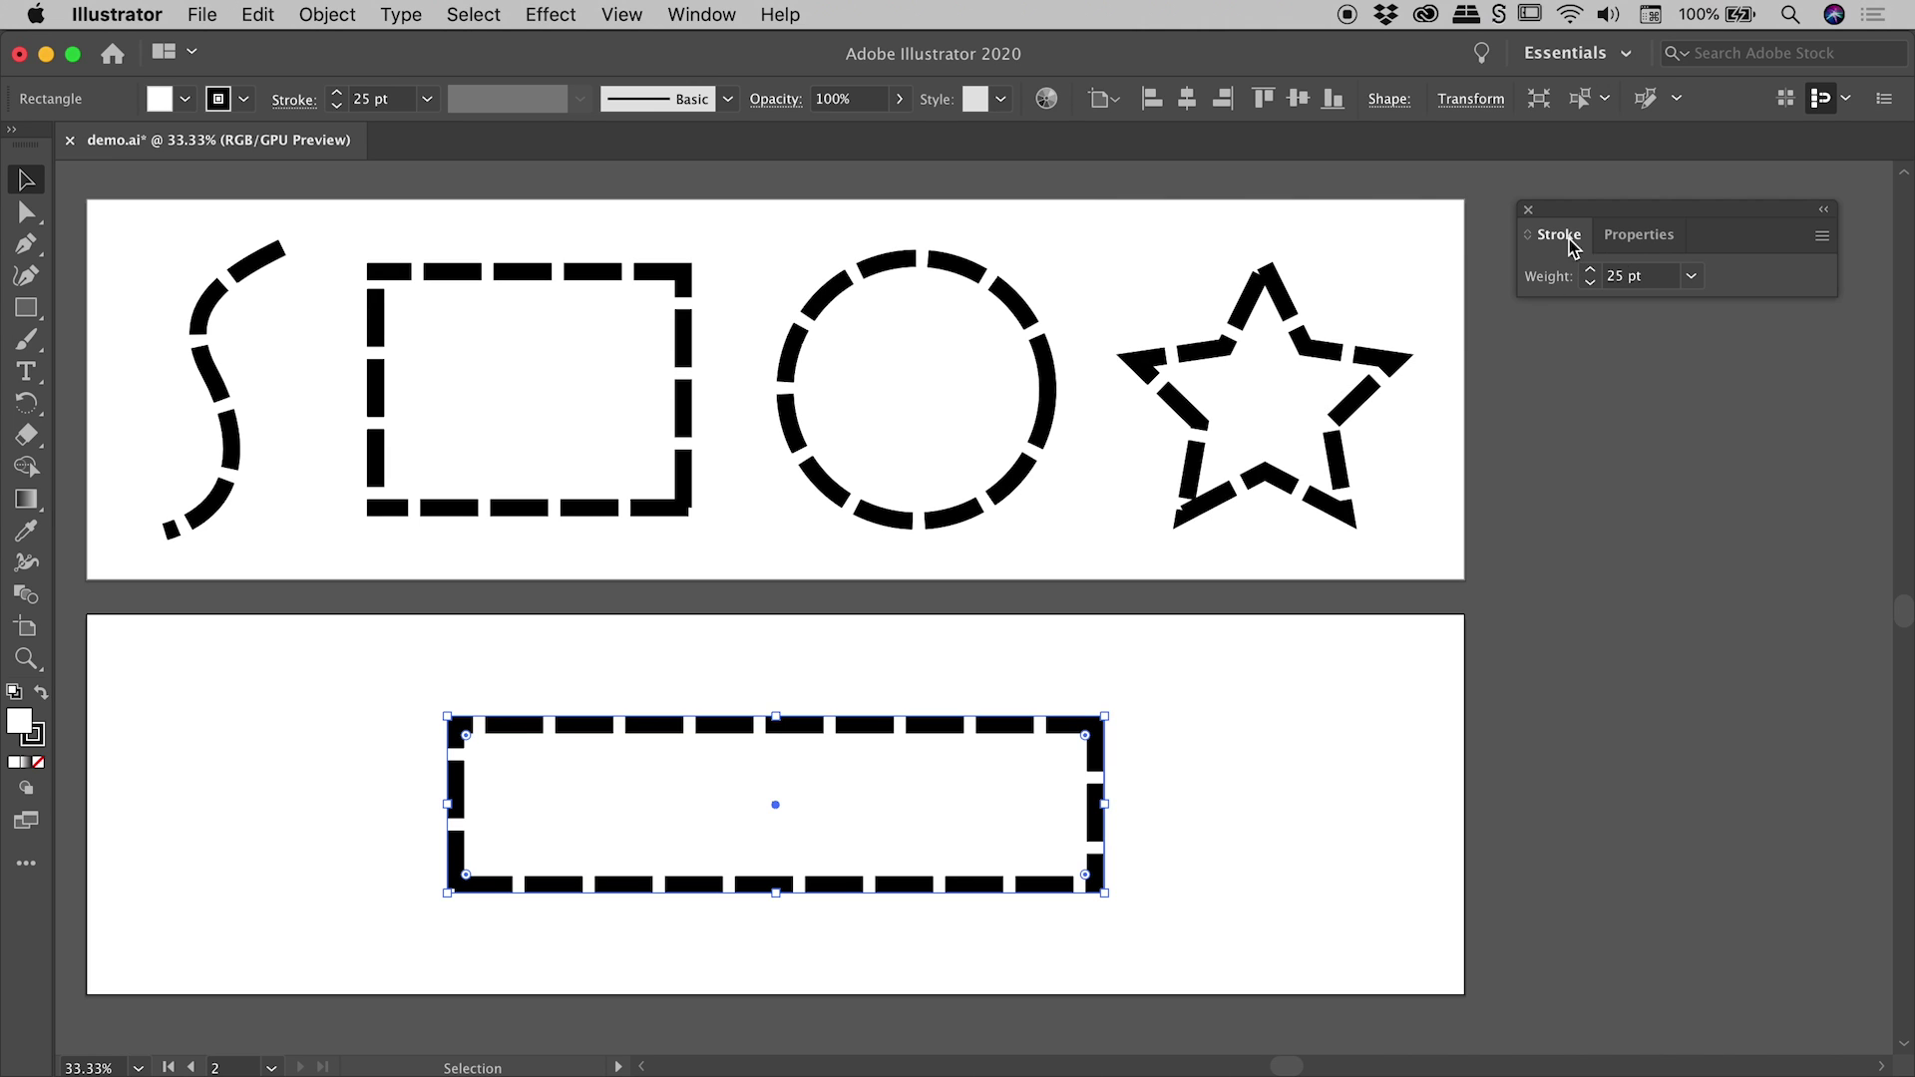
pyautogui.click(1824, 237)
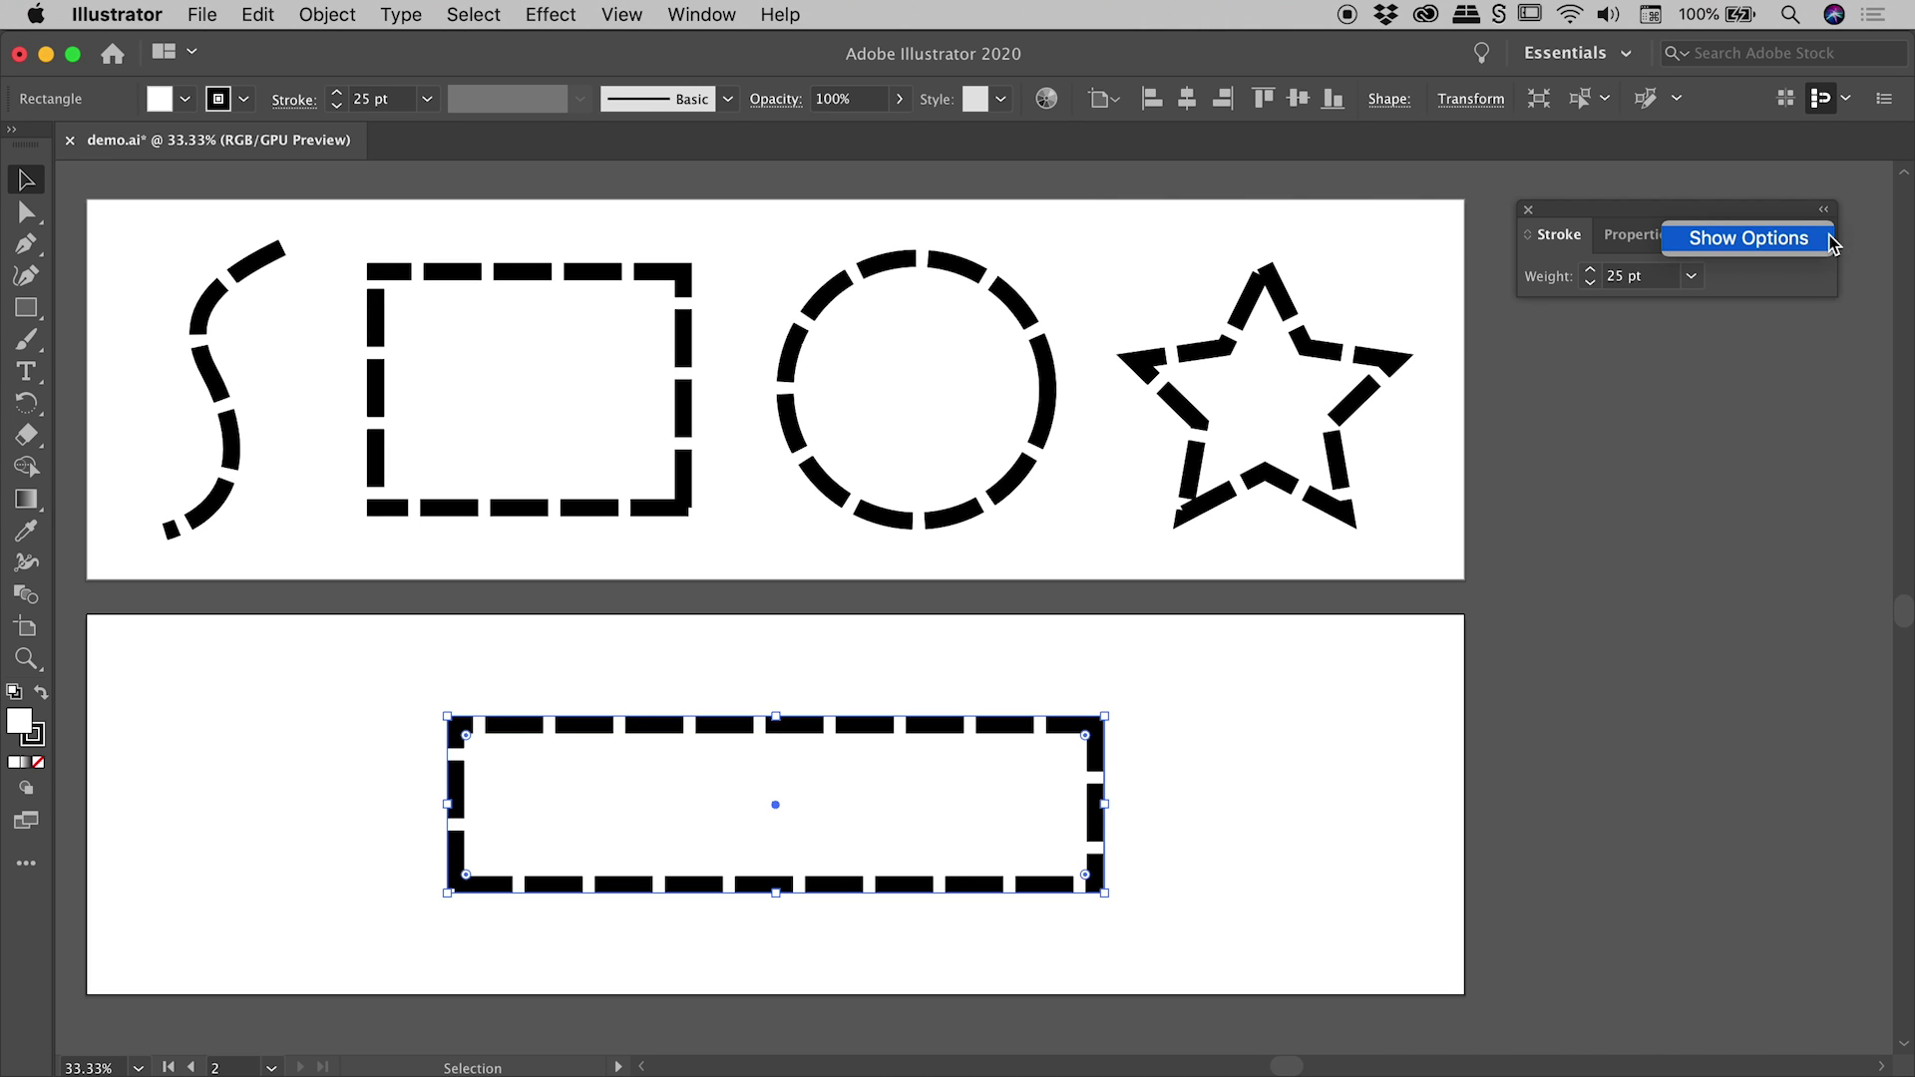
pyautogui.click(1756, 239)
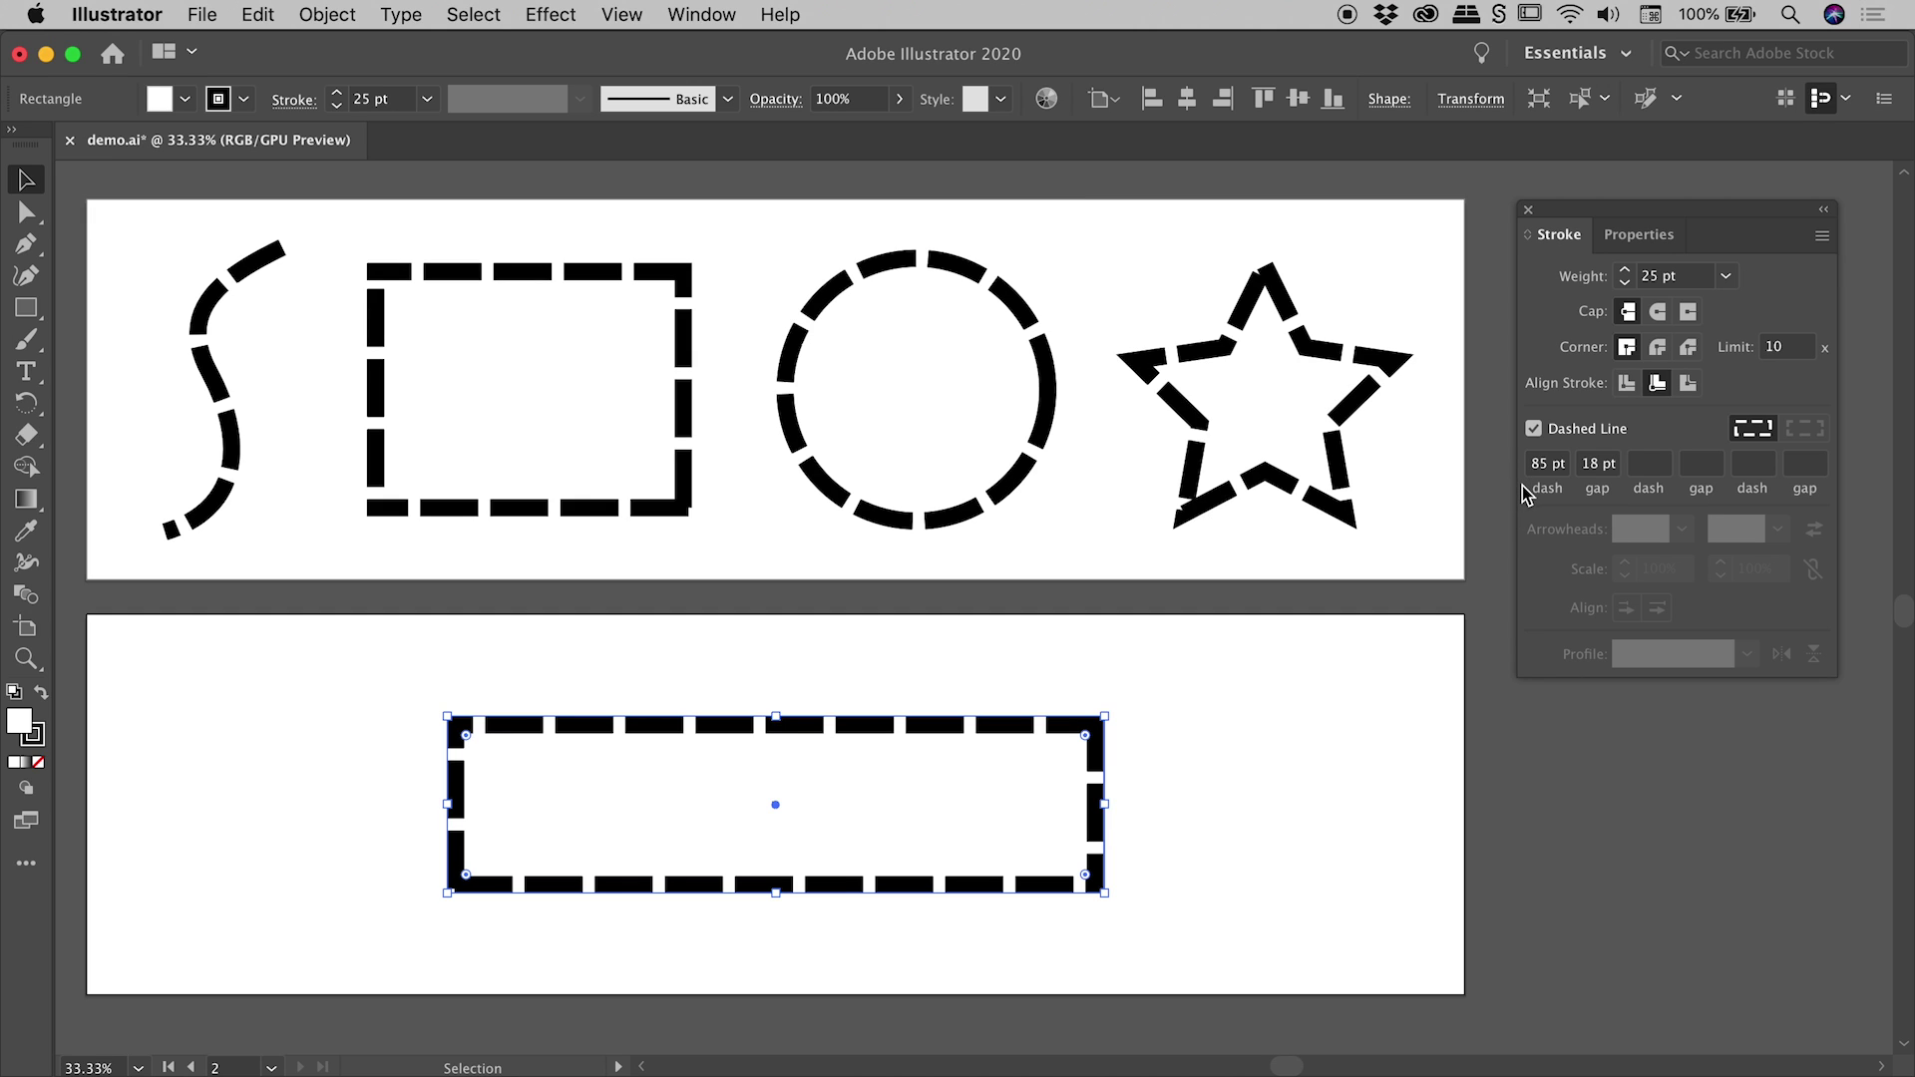
# Clear the old gap, then set the first dash to 110 pt and the first gap to 20 pt
pyautogui.click(1596, 463)
pyautogui.press('BackSpace')
pyautogui.press('Tab')
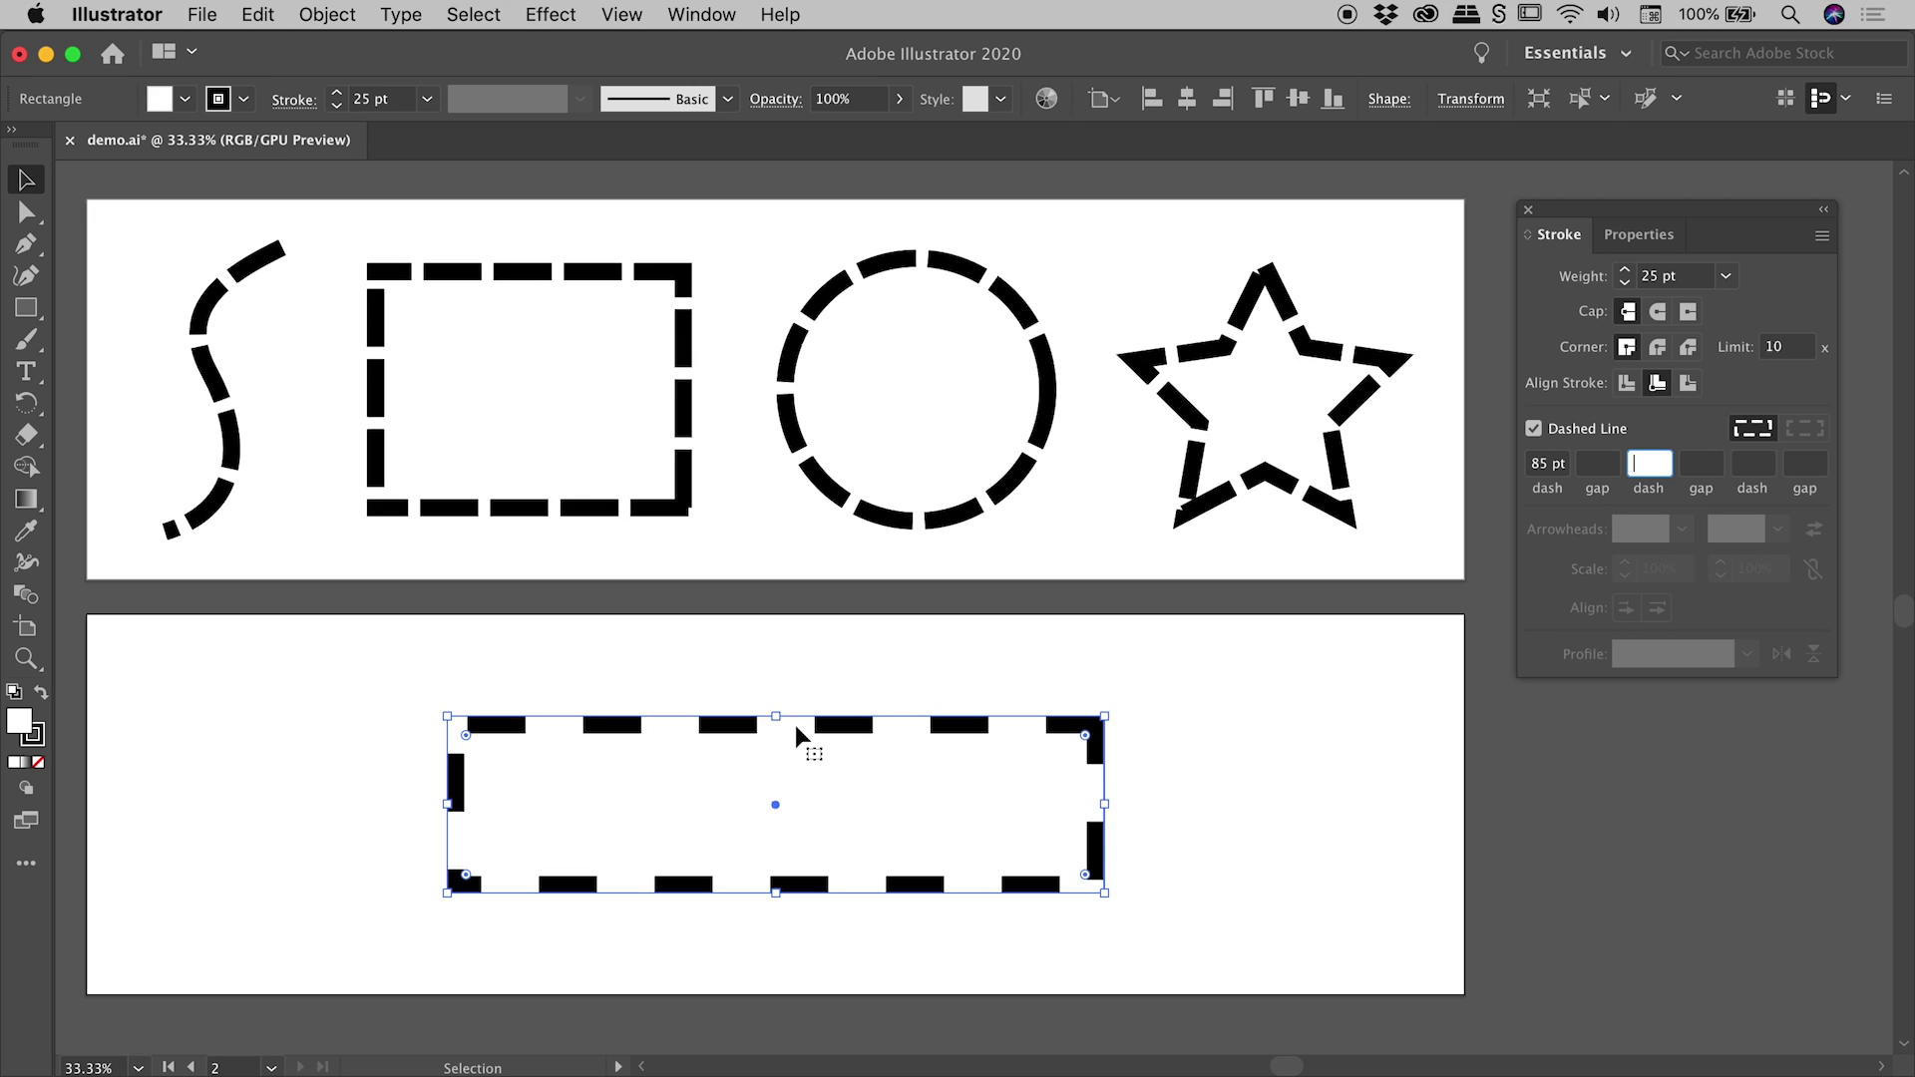
pyautogui.click(1539, 464)
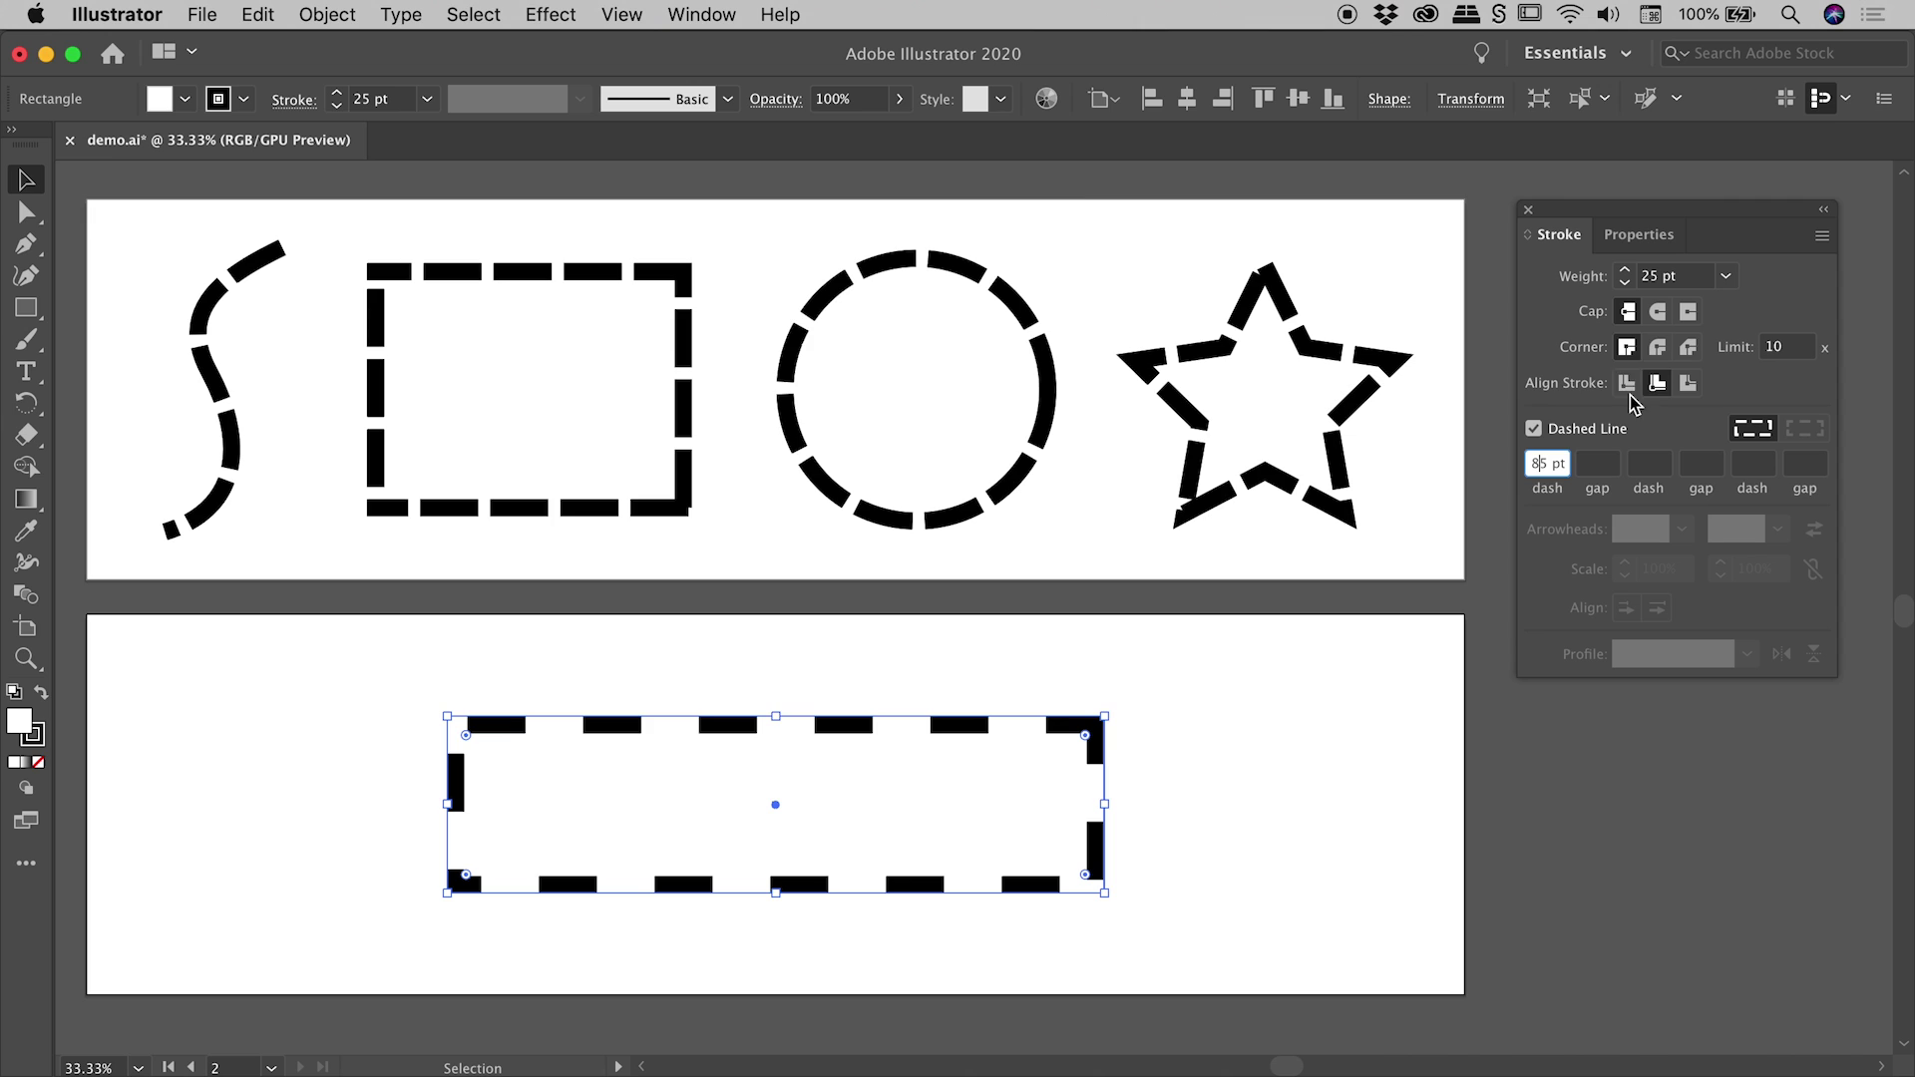
pyautogui.hotkey('shift', 'Up')
pyautogui.hotkey('shift', 'Up')
pyautogui.hotkey('shift', 'Up')
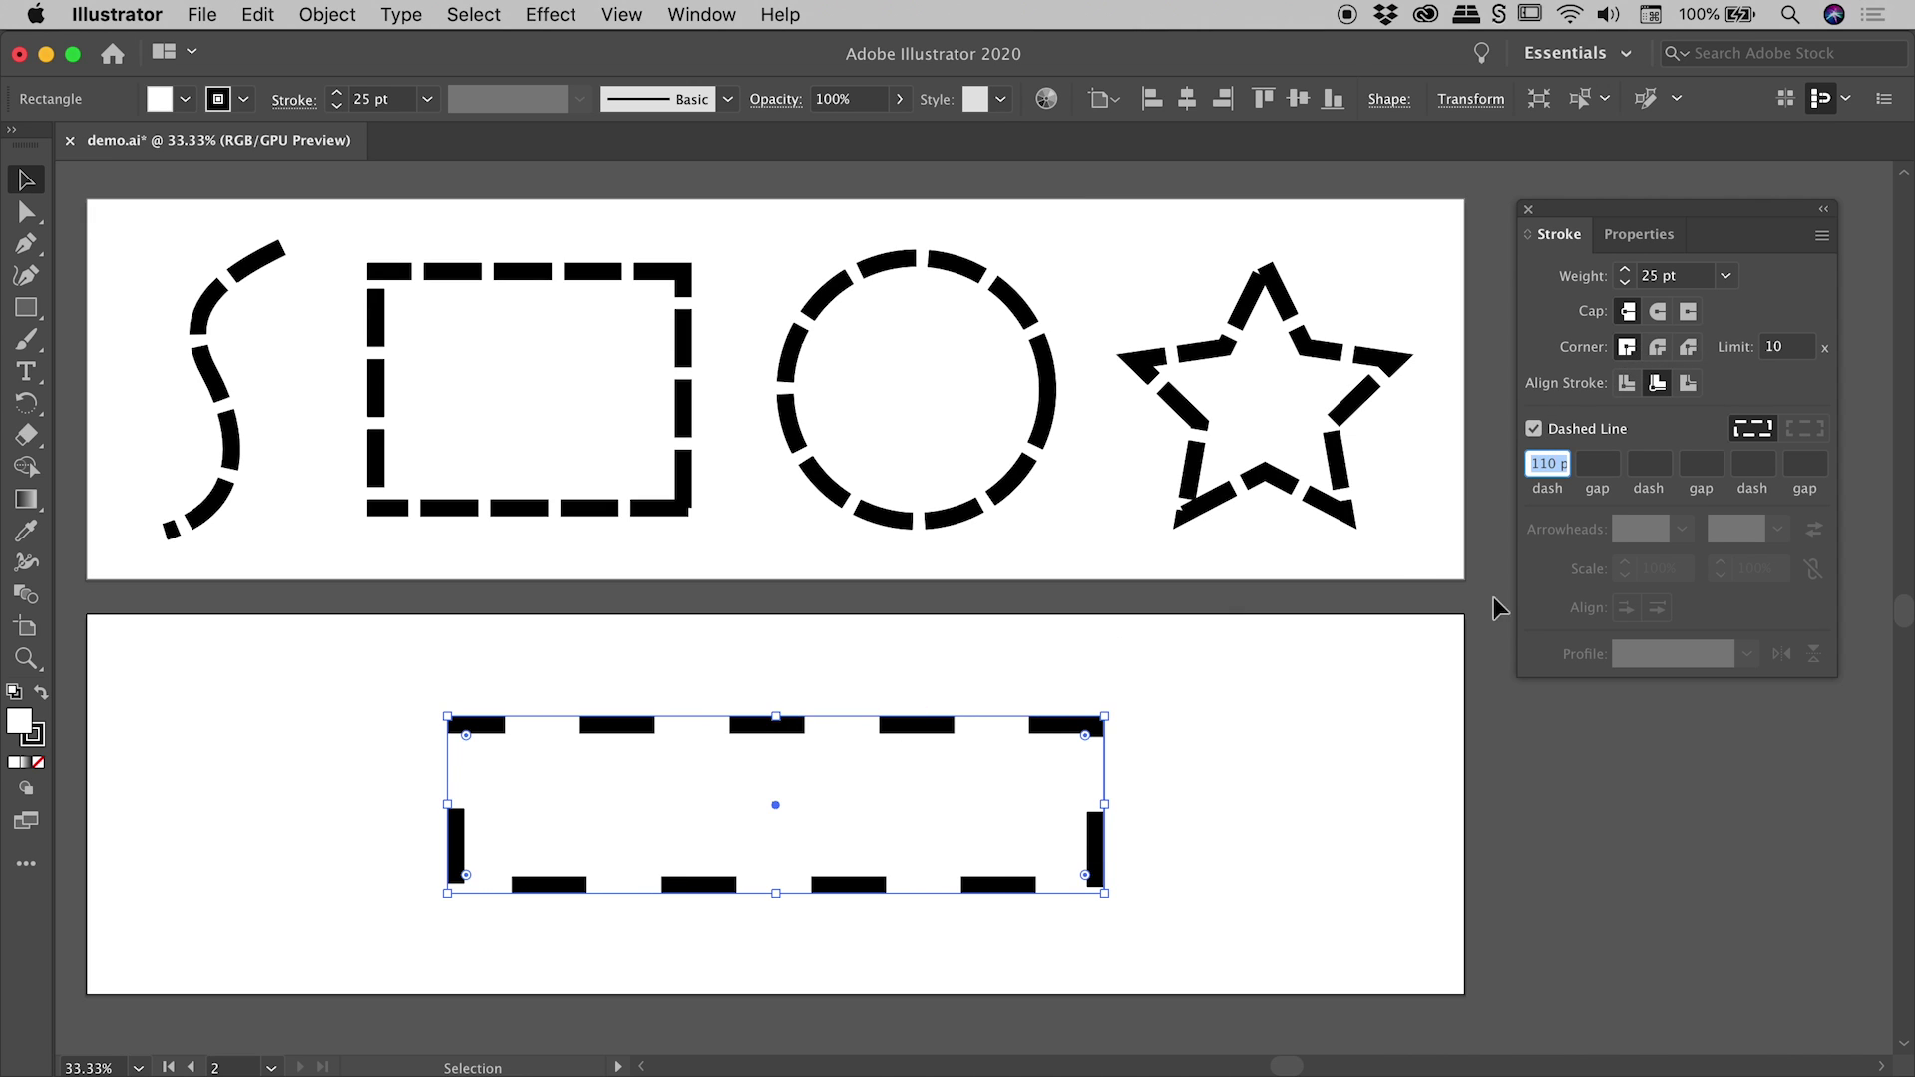
pyautogui.click(1609, 465)
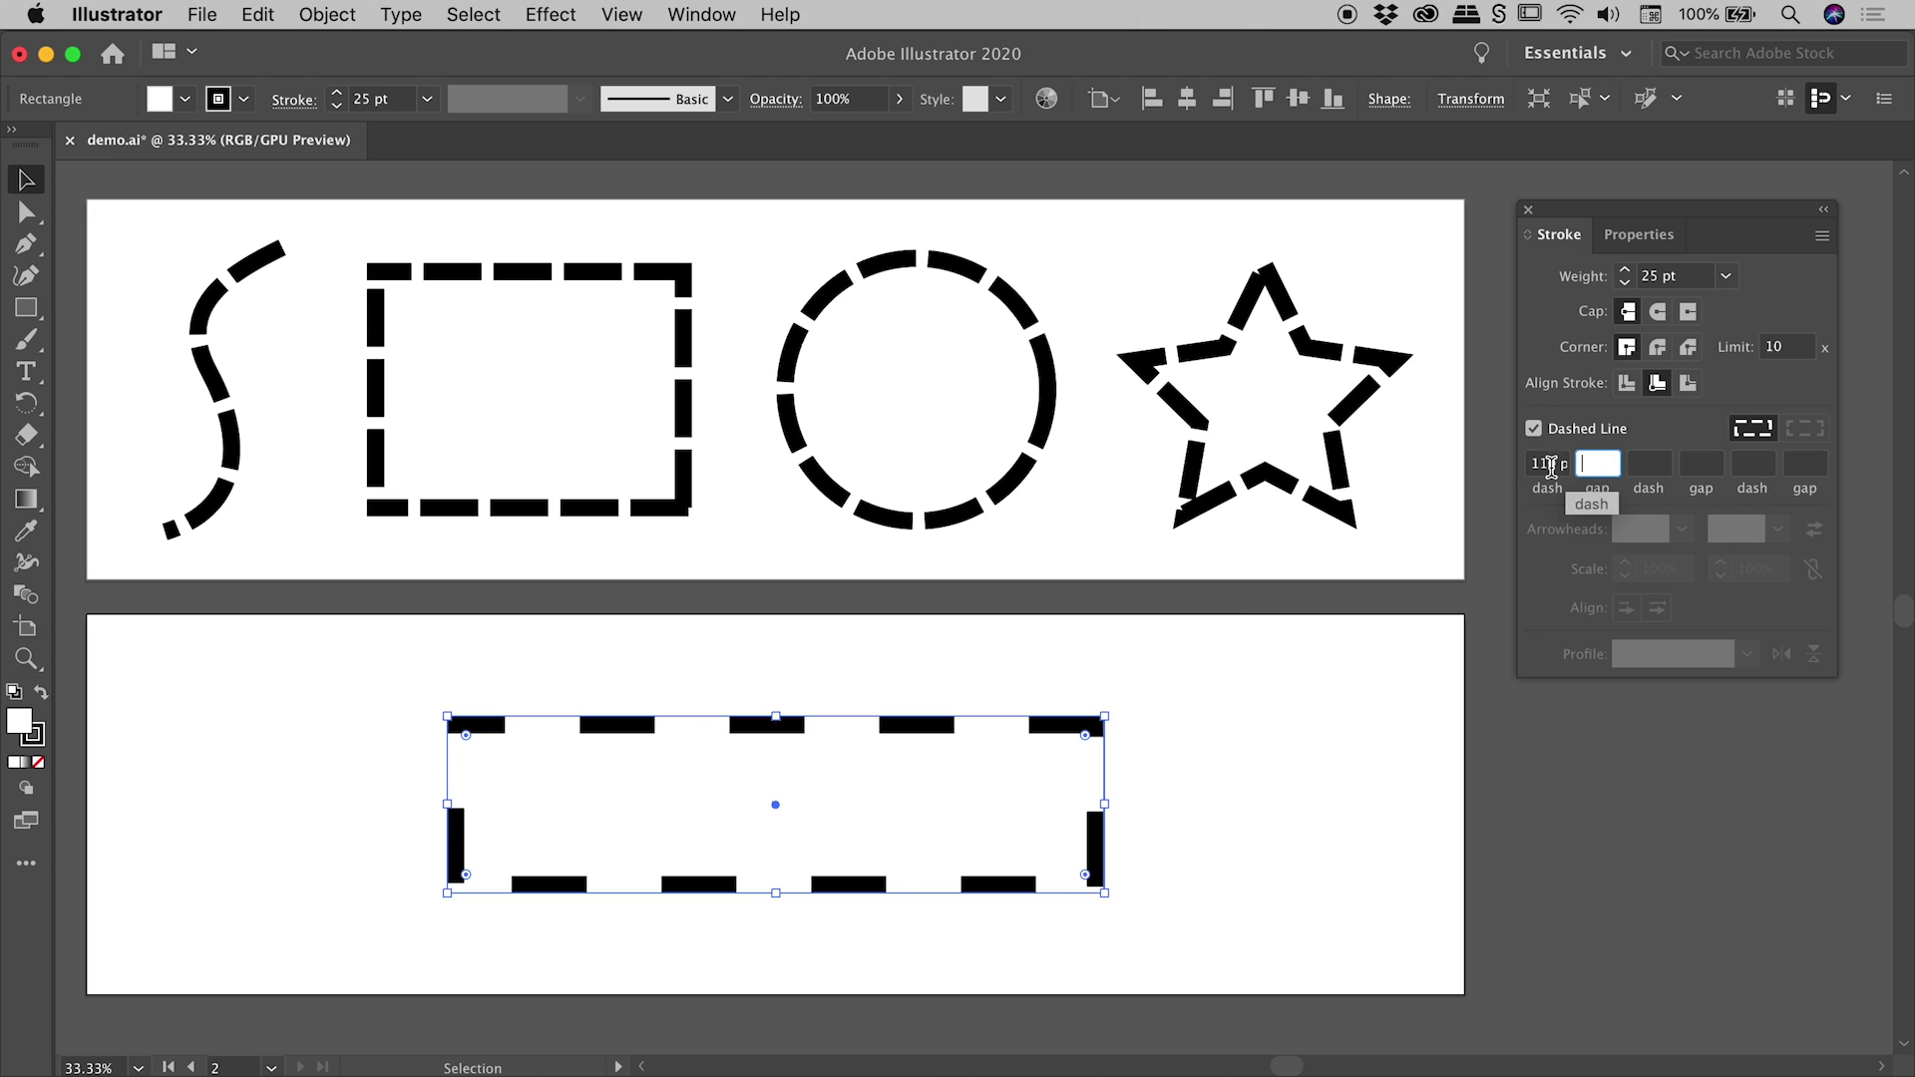
pyautogui.write('20')
pyautogui.press('Tab')
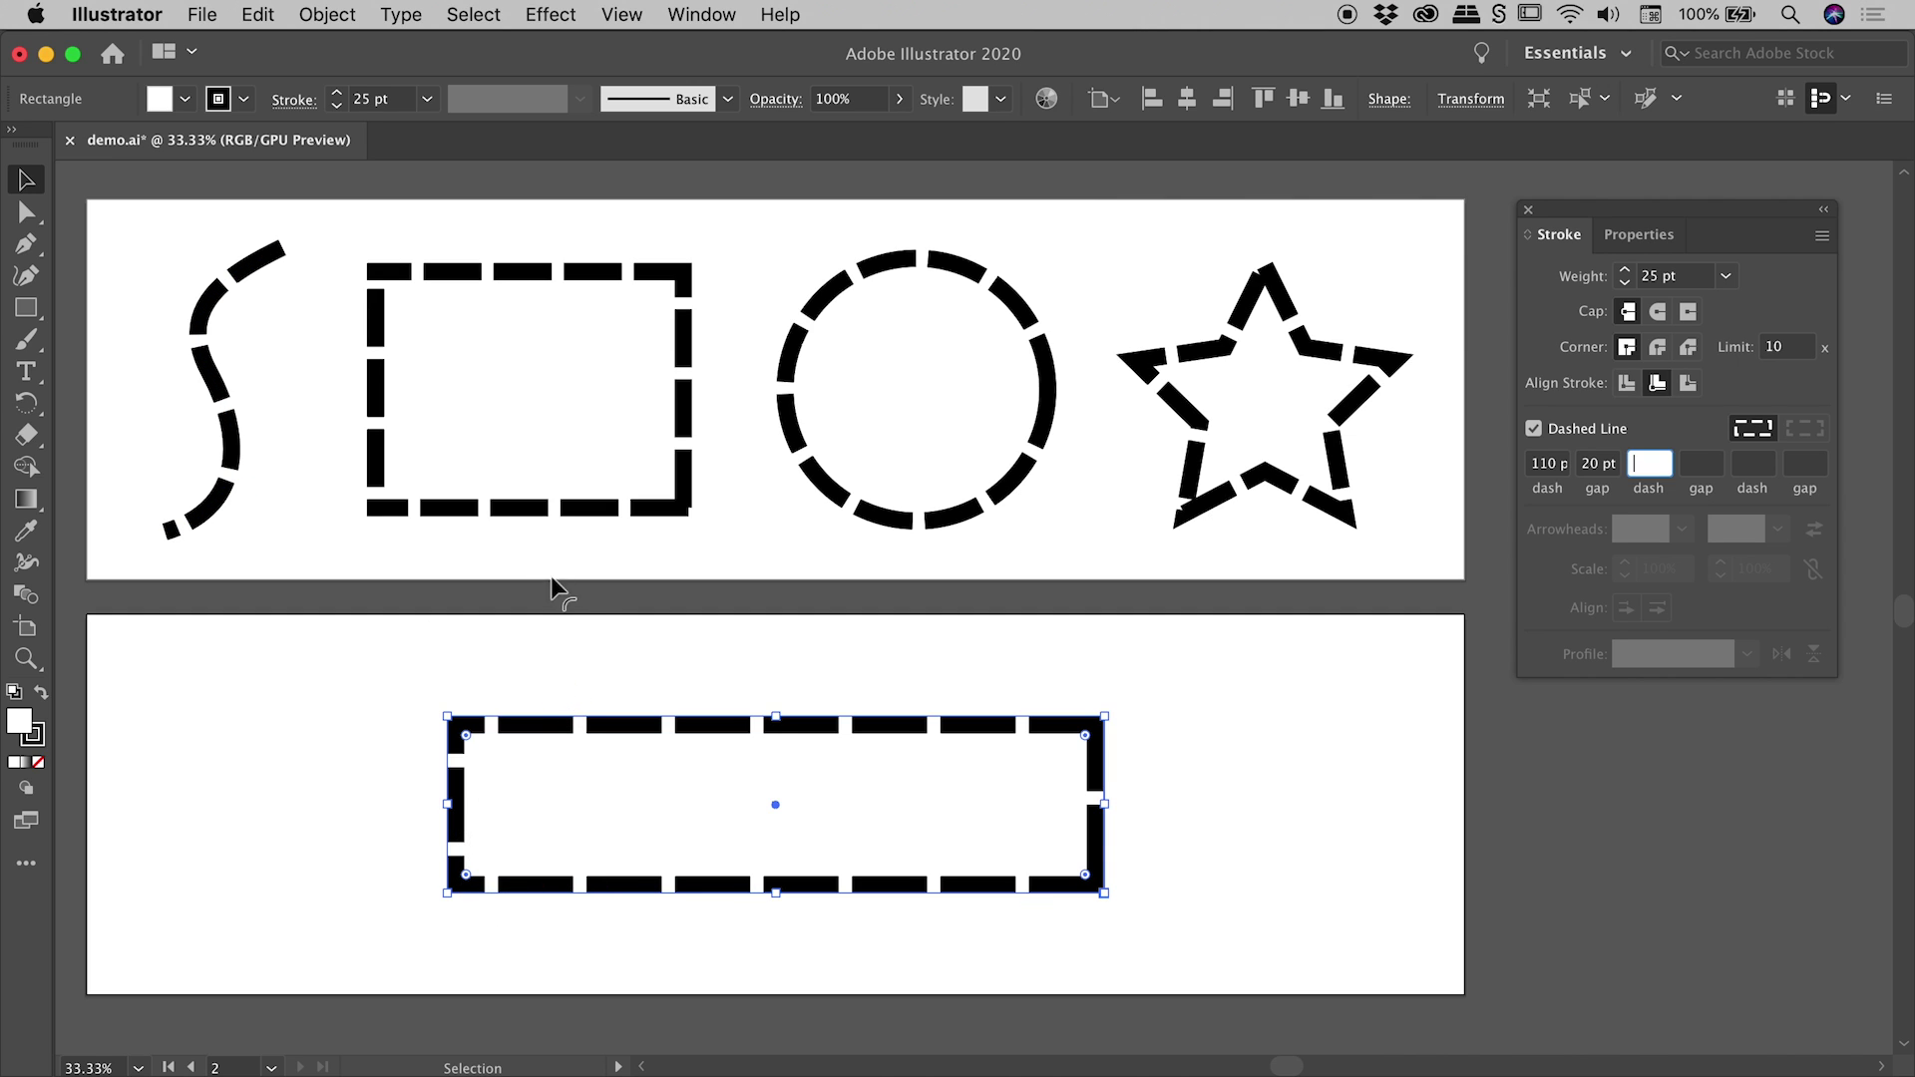
# Delete the dashed rectangle from the lower artboard
pyautogui.click(780, 671)
pyautogui.moveTo(780, 670); pyautogui.dragTo(830, 831)
pyautogui.press('Delete')
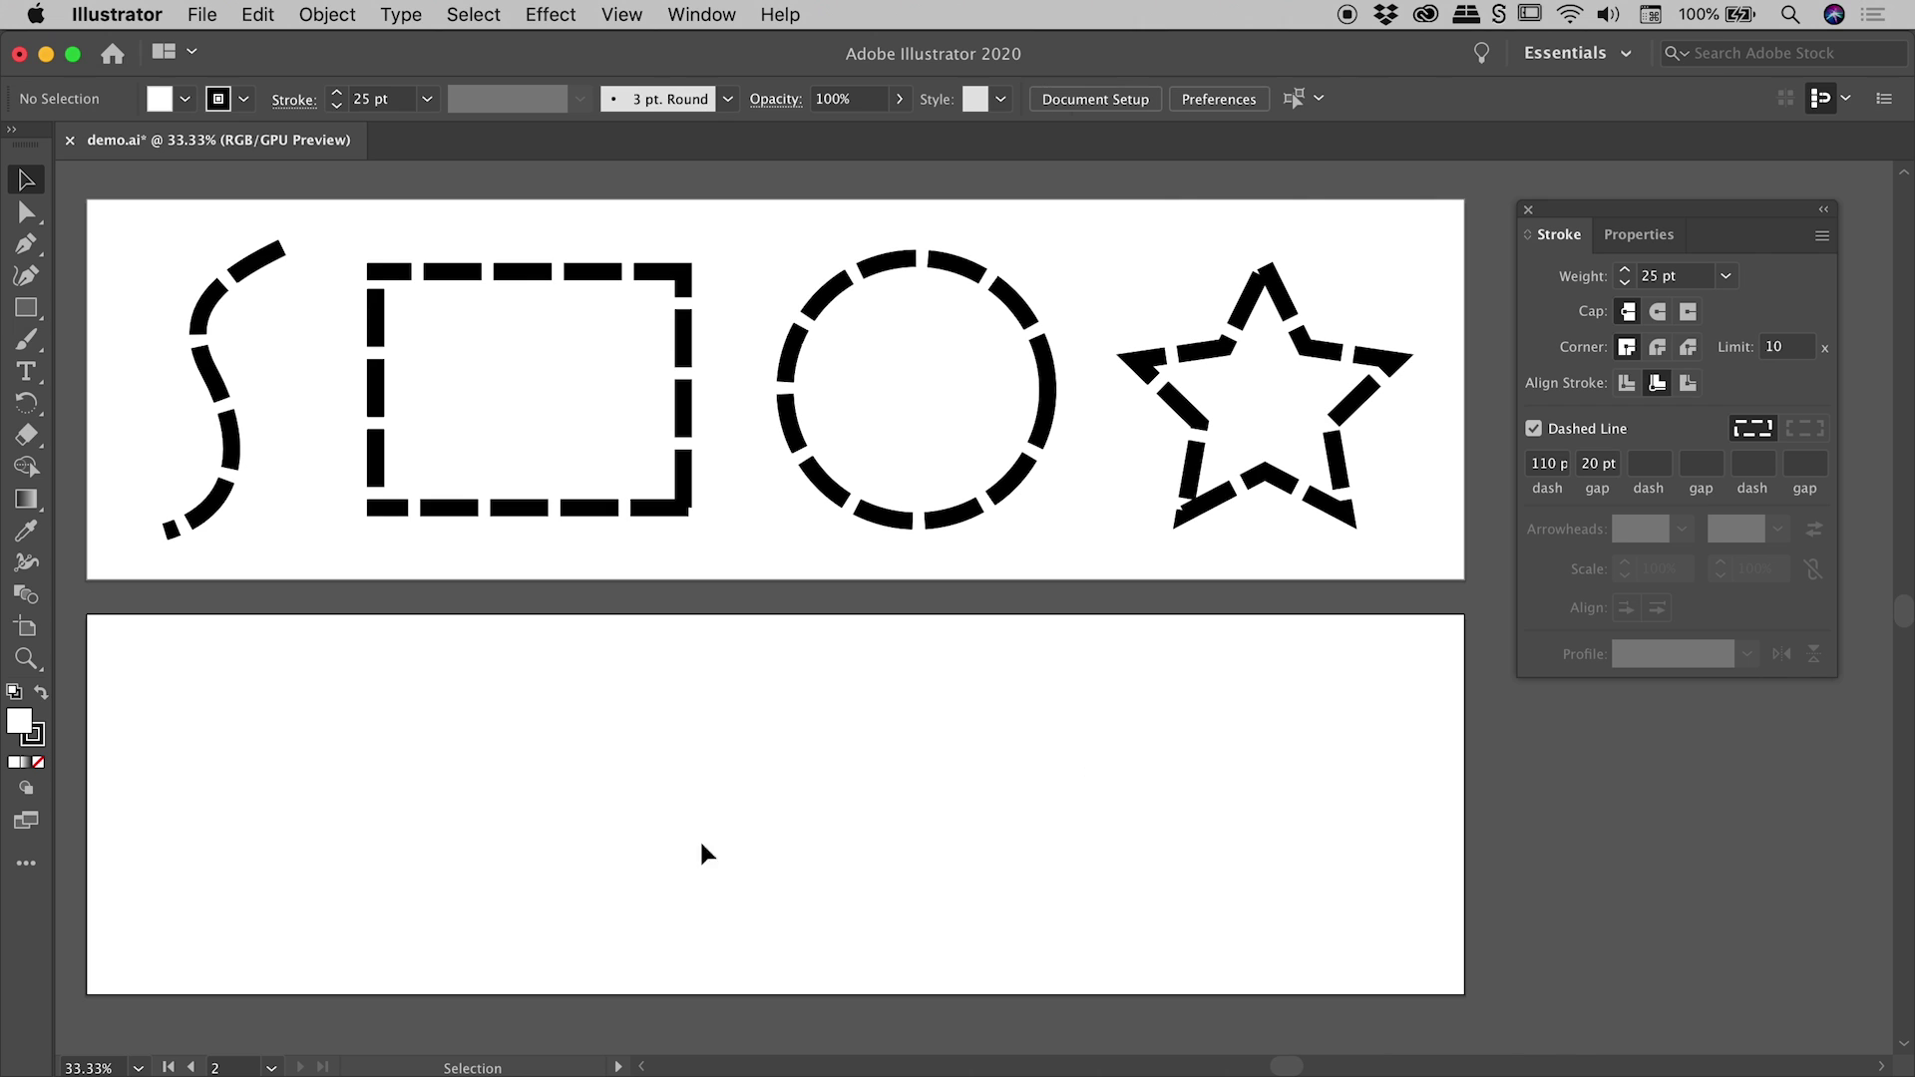
# Copy the four top dashed shapes straight down onto the lower artboard, then select the lower S-curve
pyautogui.moveTo(171, 220)
pyautogui.mouseDown()
pyautogui.moveTo(586, 258)
pyautogui.moveTo(1348, 467)
pyautogui.mouseUp()
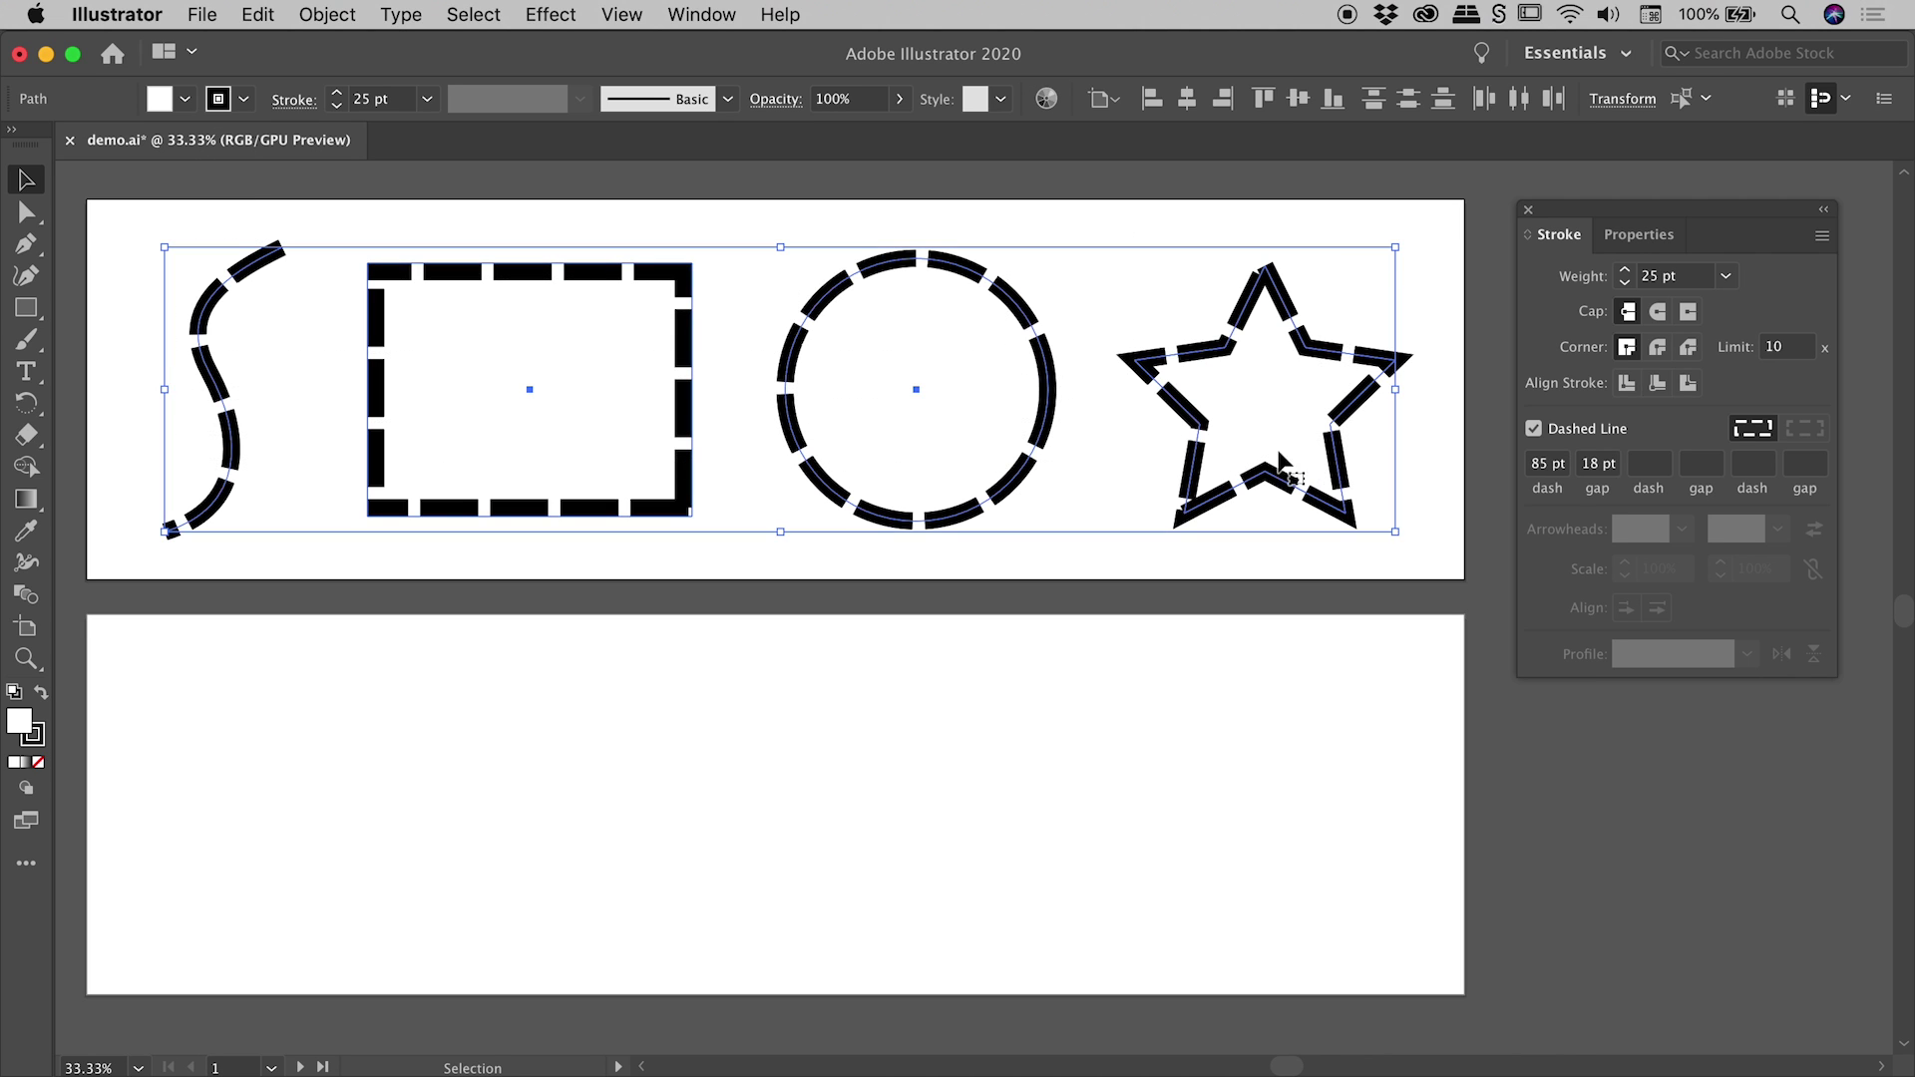
pyautogui.moveTo(997, 333); pyautogui.dragTo(973, 745)
pyautogui.click(529, 193)
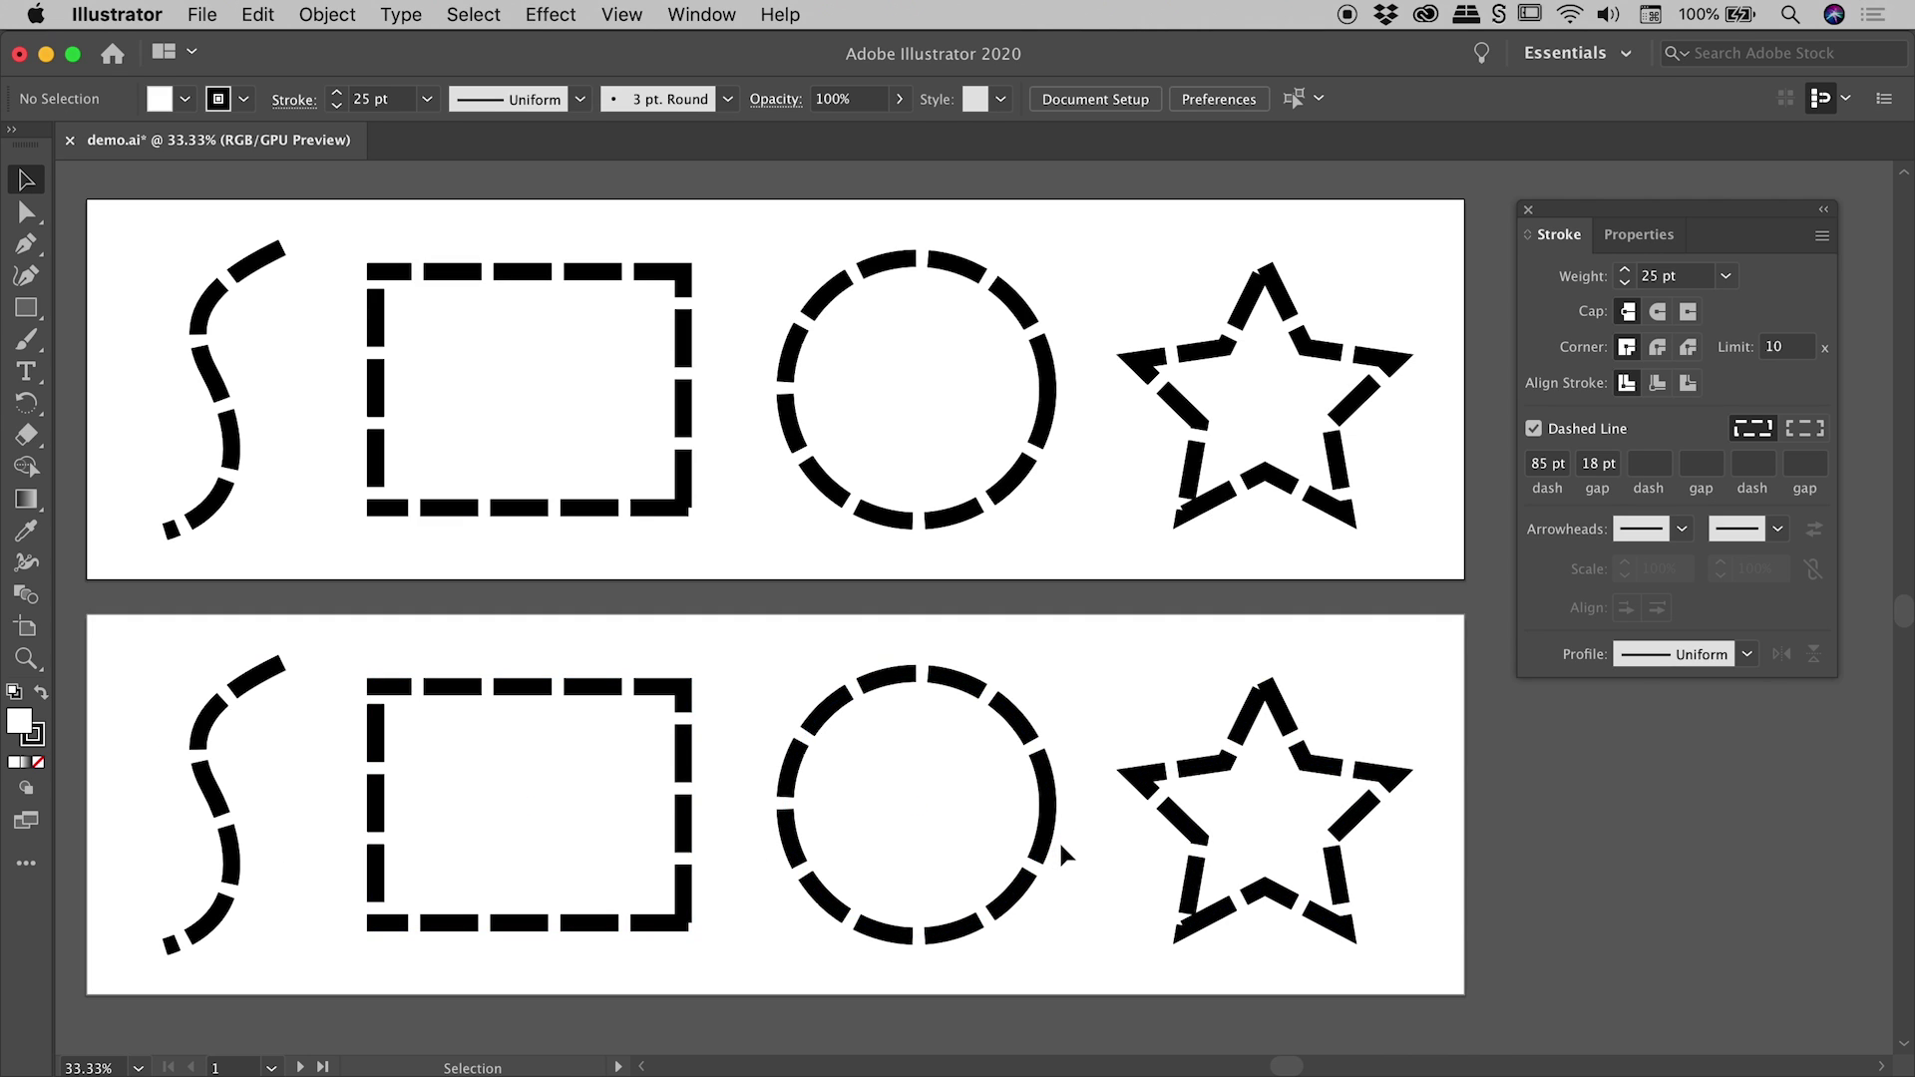
pyautogui.moveTo(192, 626); pyautogui.dragTo(277, 714)
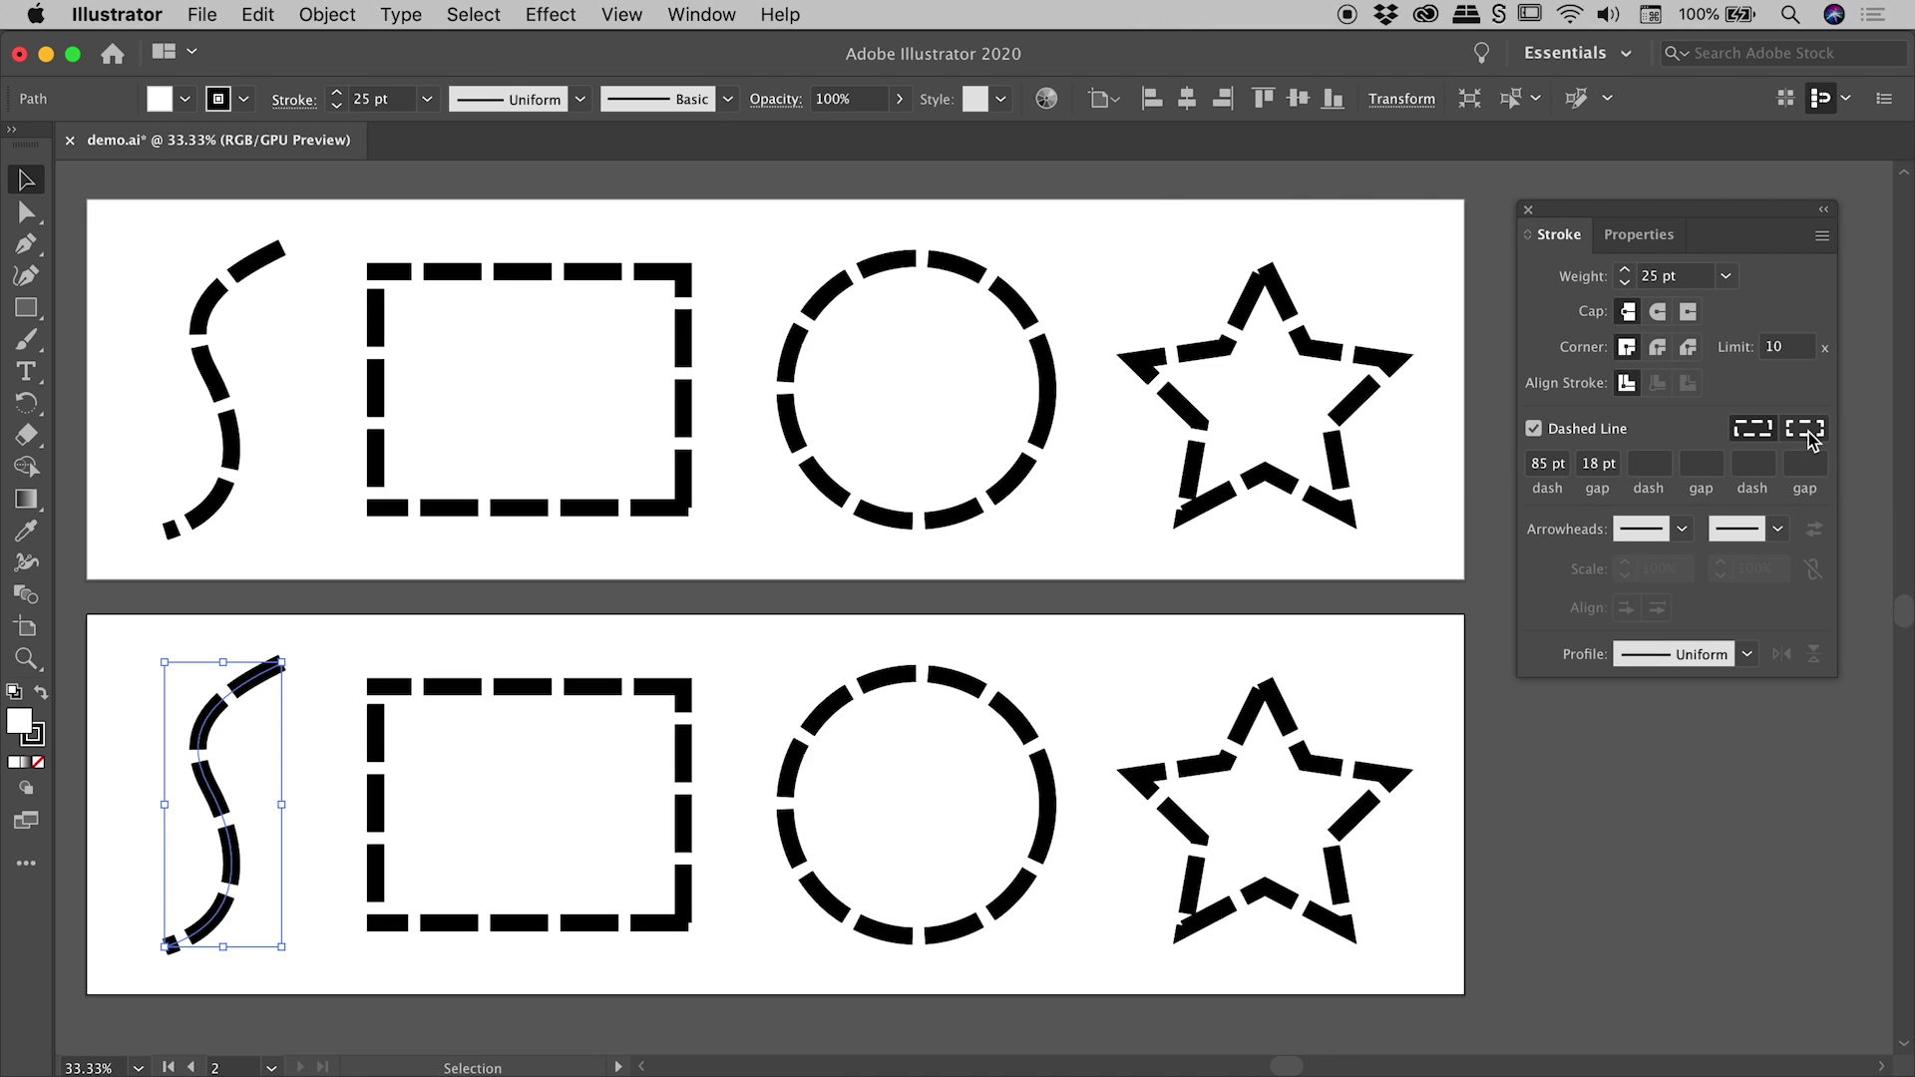
# Switch the lower S-curve to dashes aligned to corners and path ends
pyautogui.click(1812, 436)
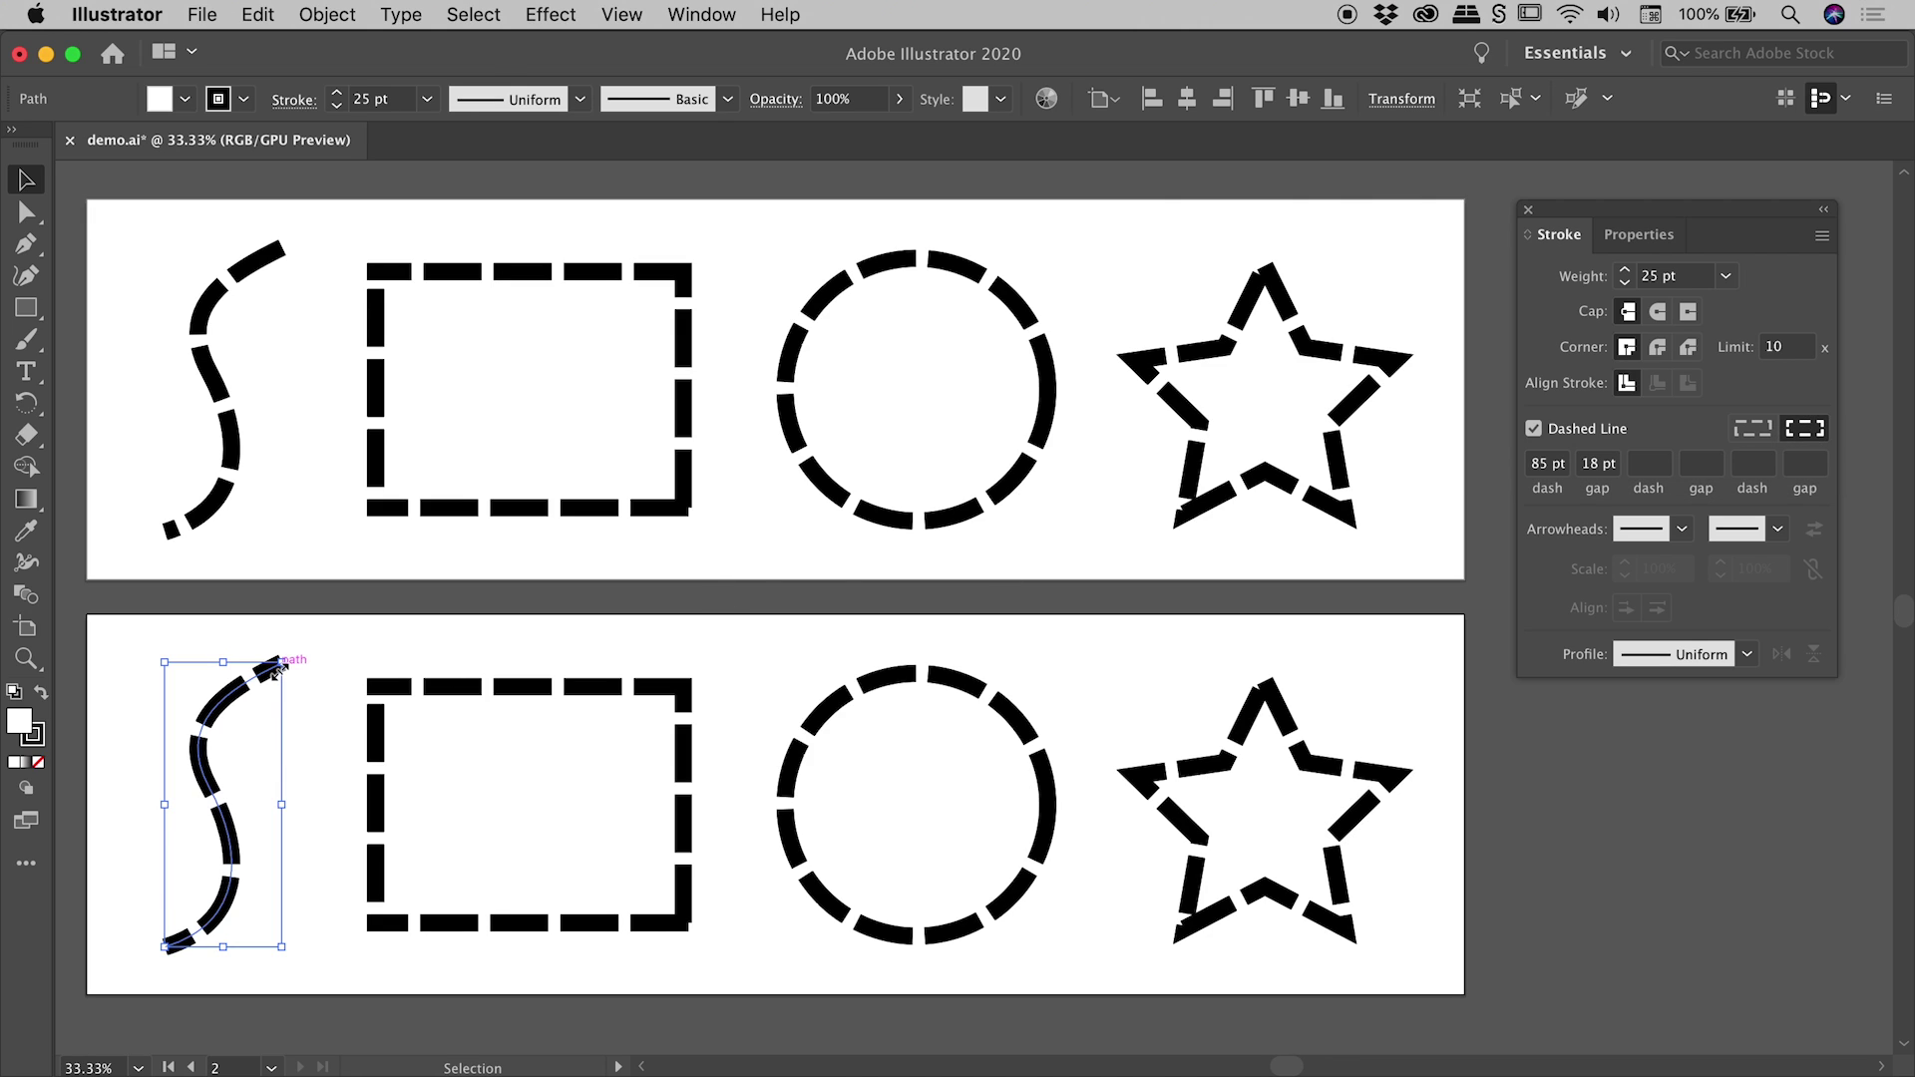
pyautogui.click(309, 634)
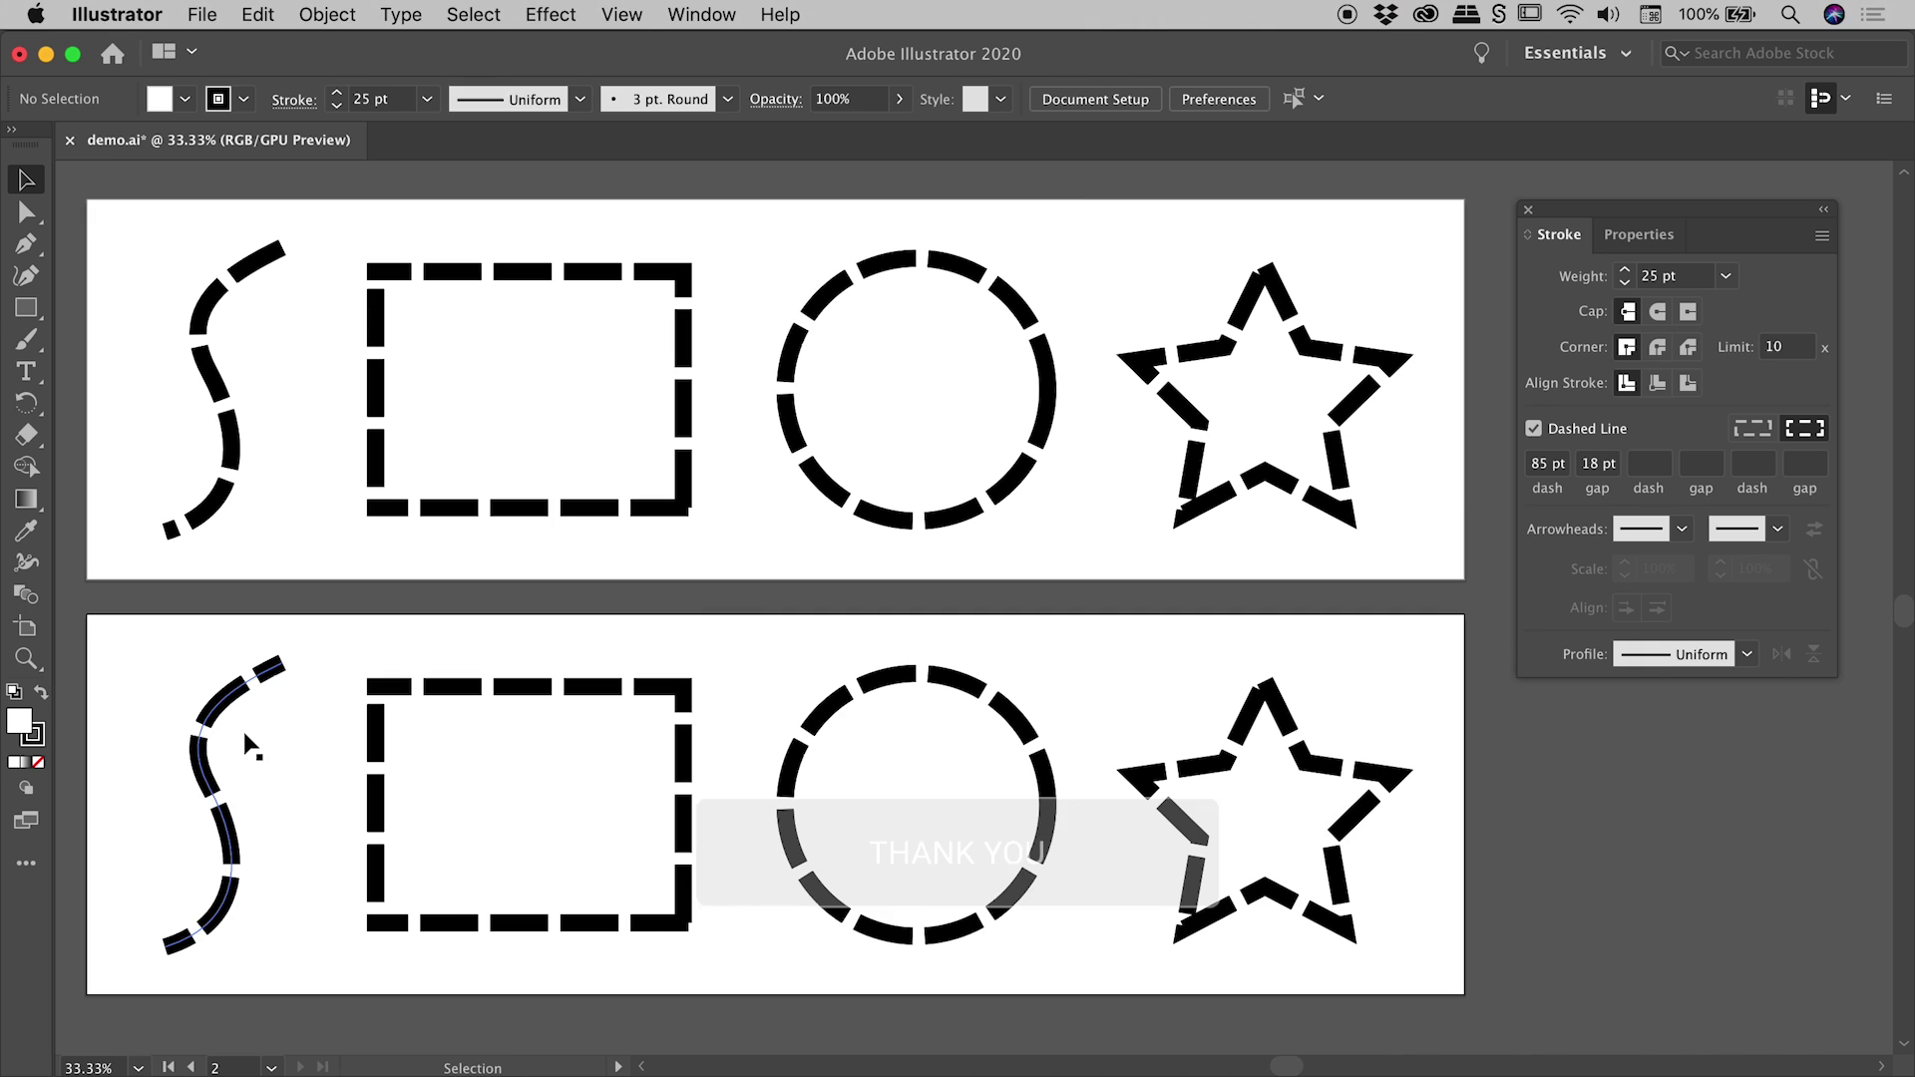
# Keep the lower rectangle's stroke centred and align its dashes to its four corners
pyautogui.click(511, 740)
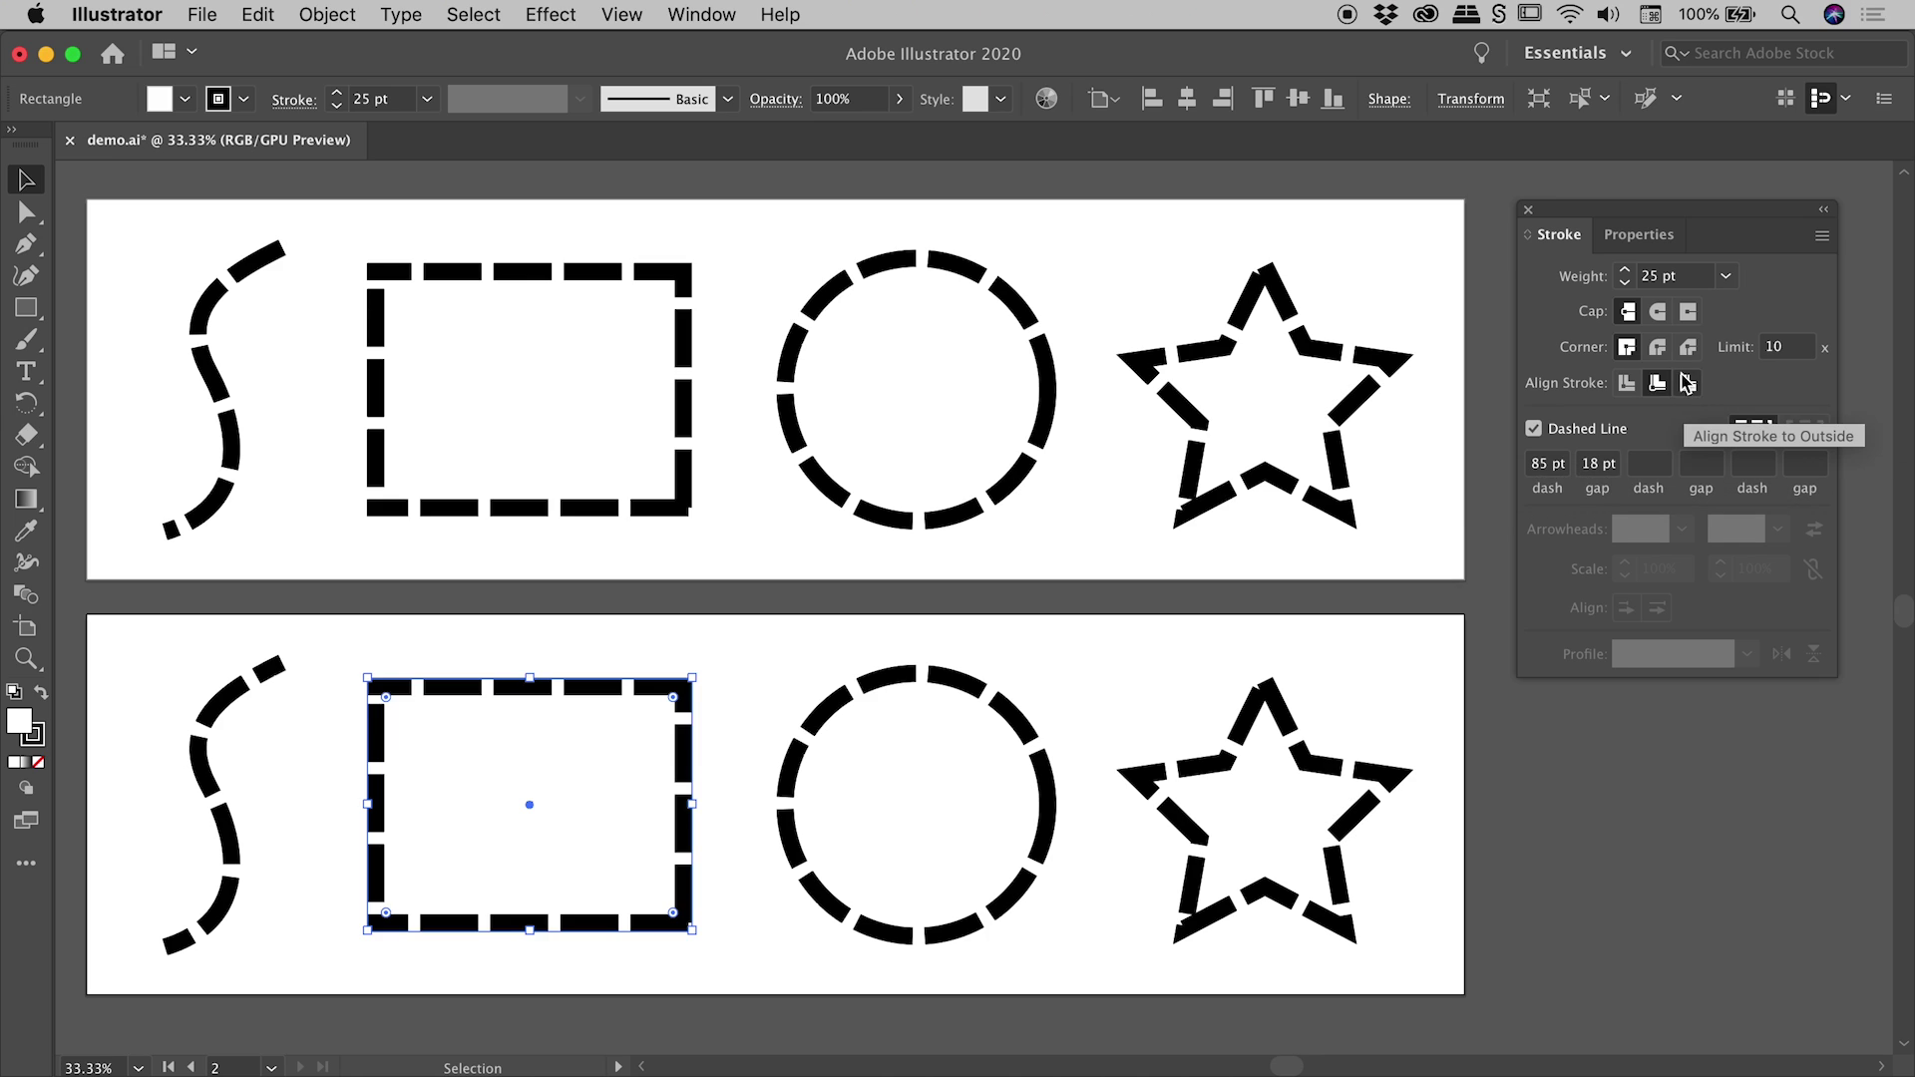
pyautogui.click(1686, 383)
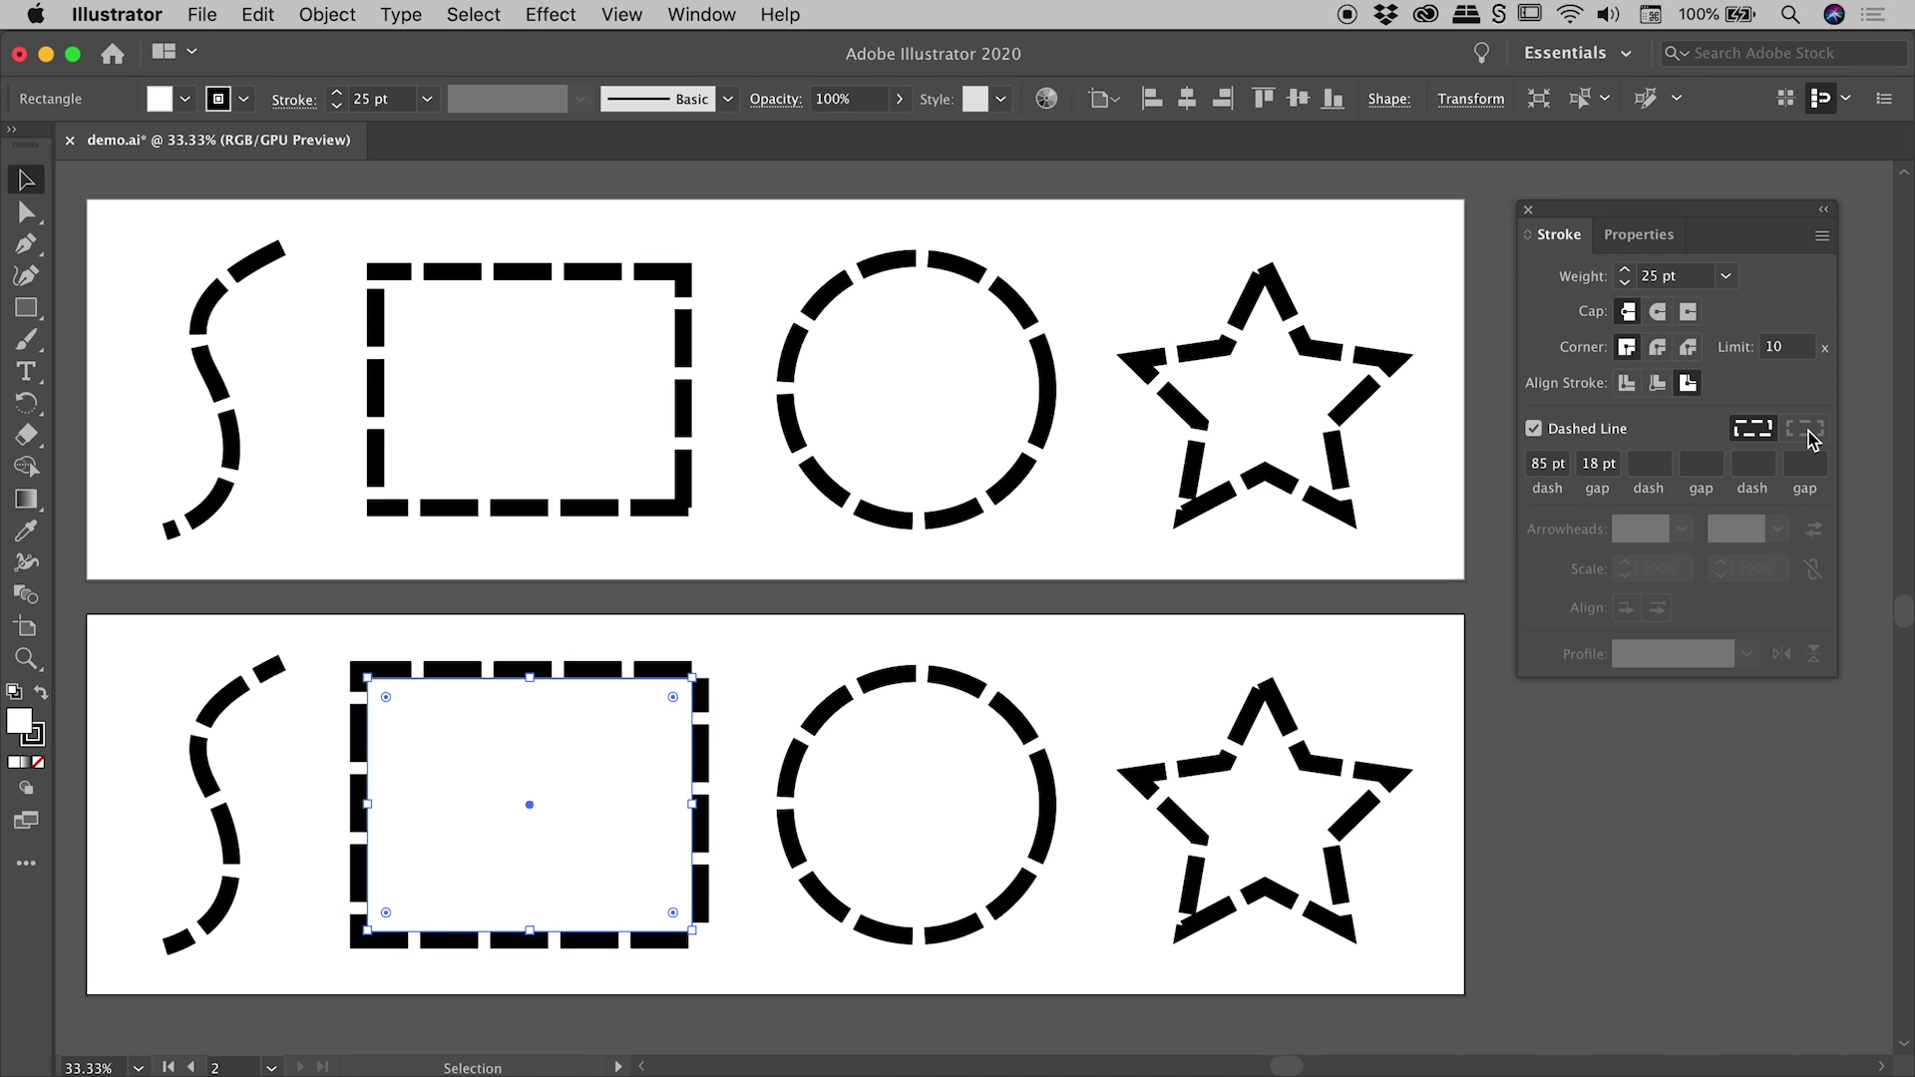
pyautogui.click(1626, 385)
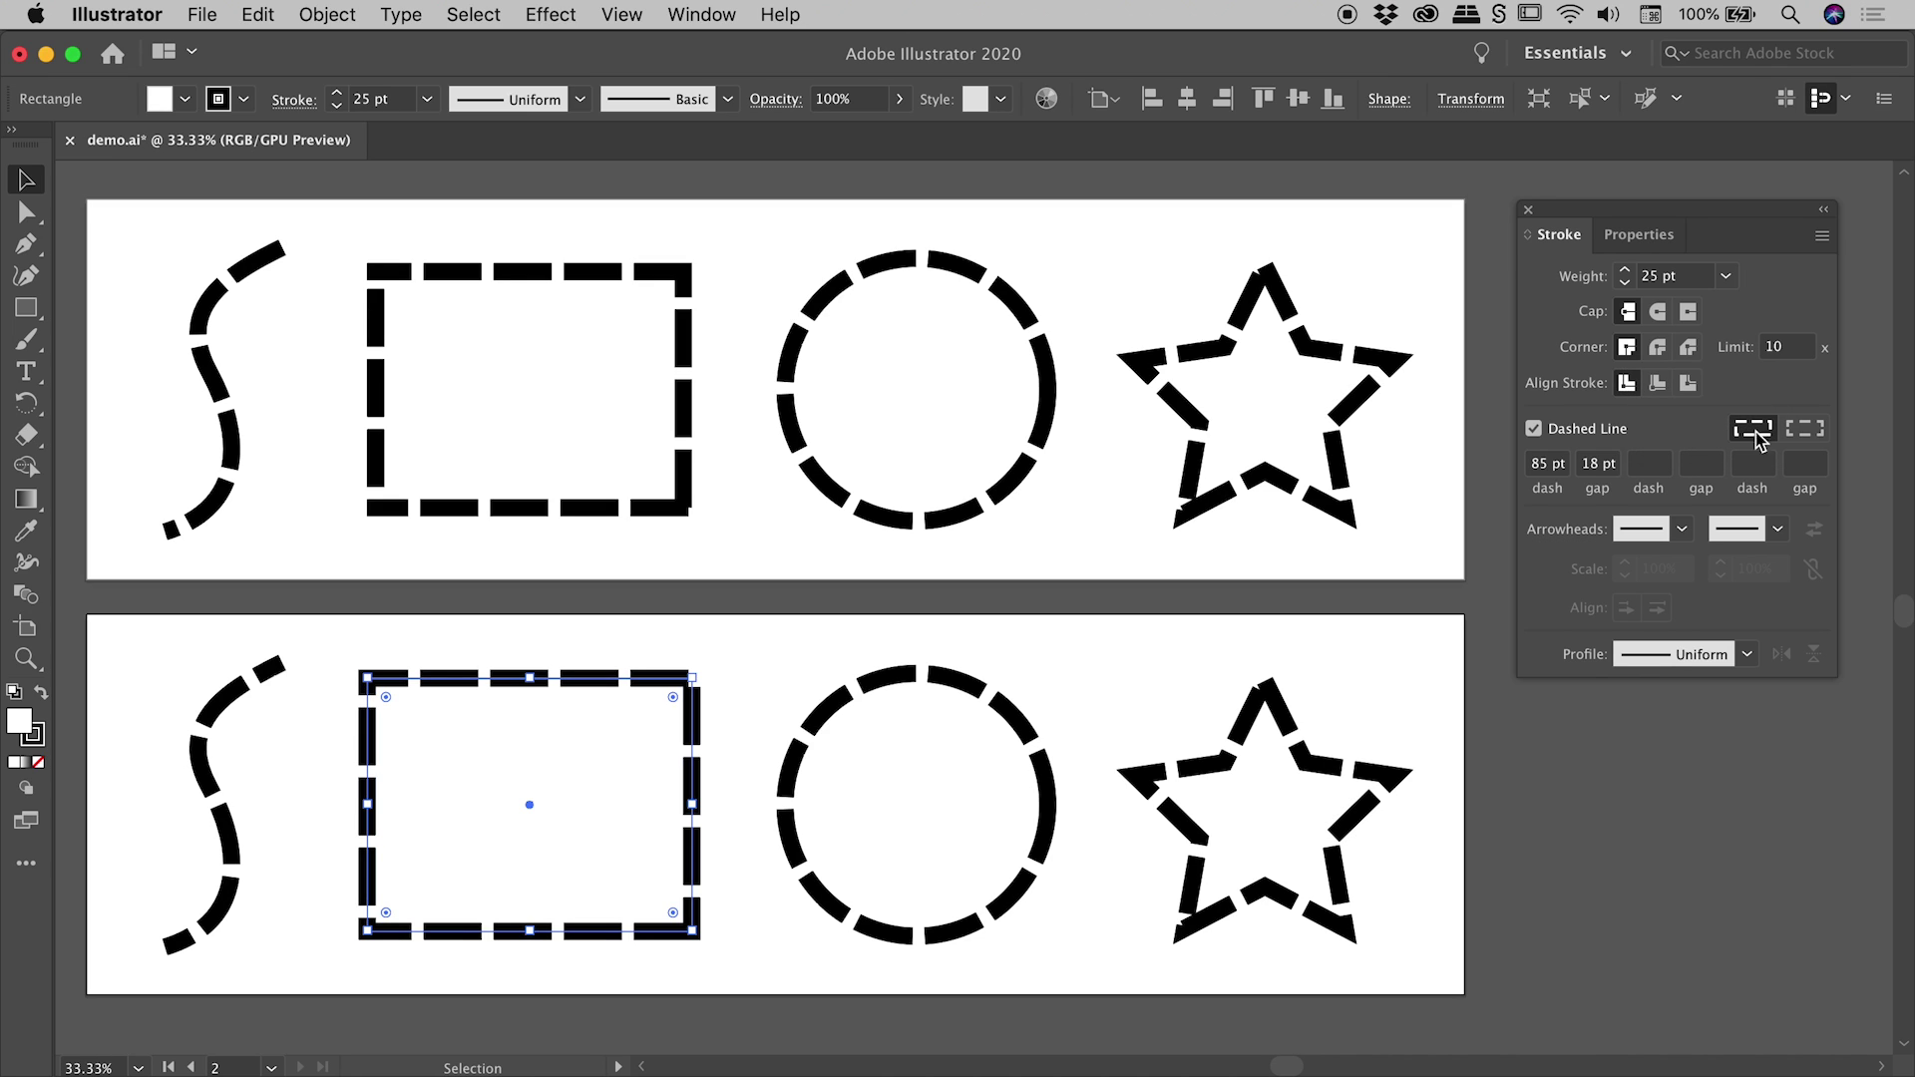
pyautogui.click(1810, 431)
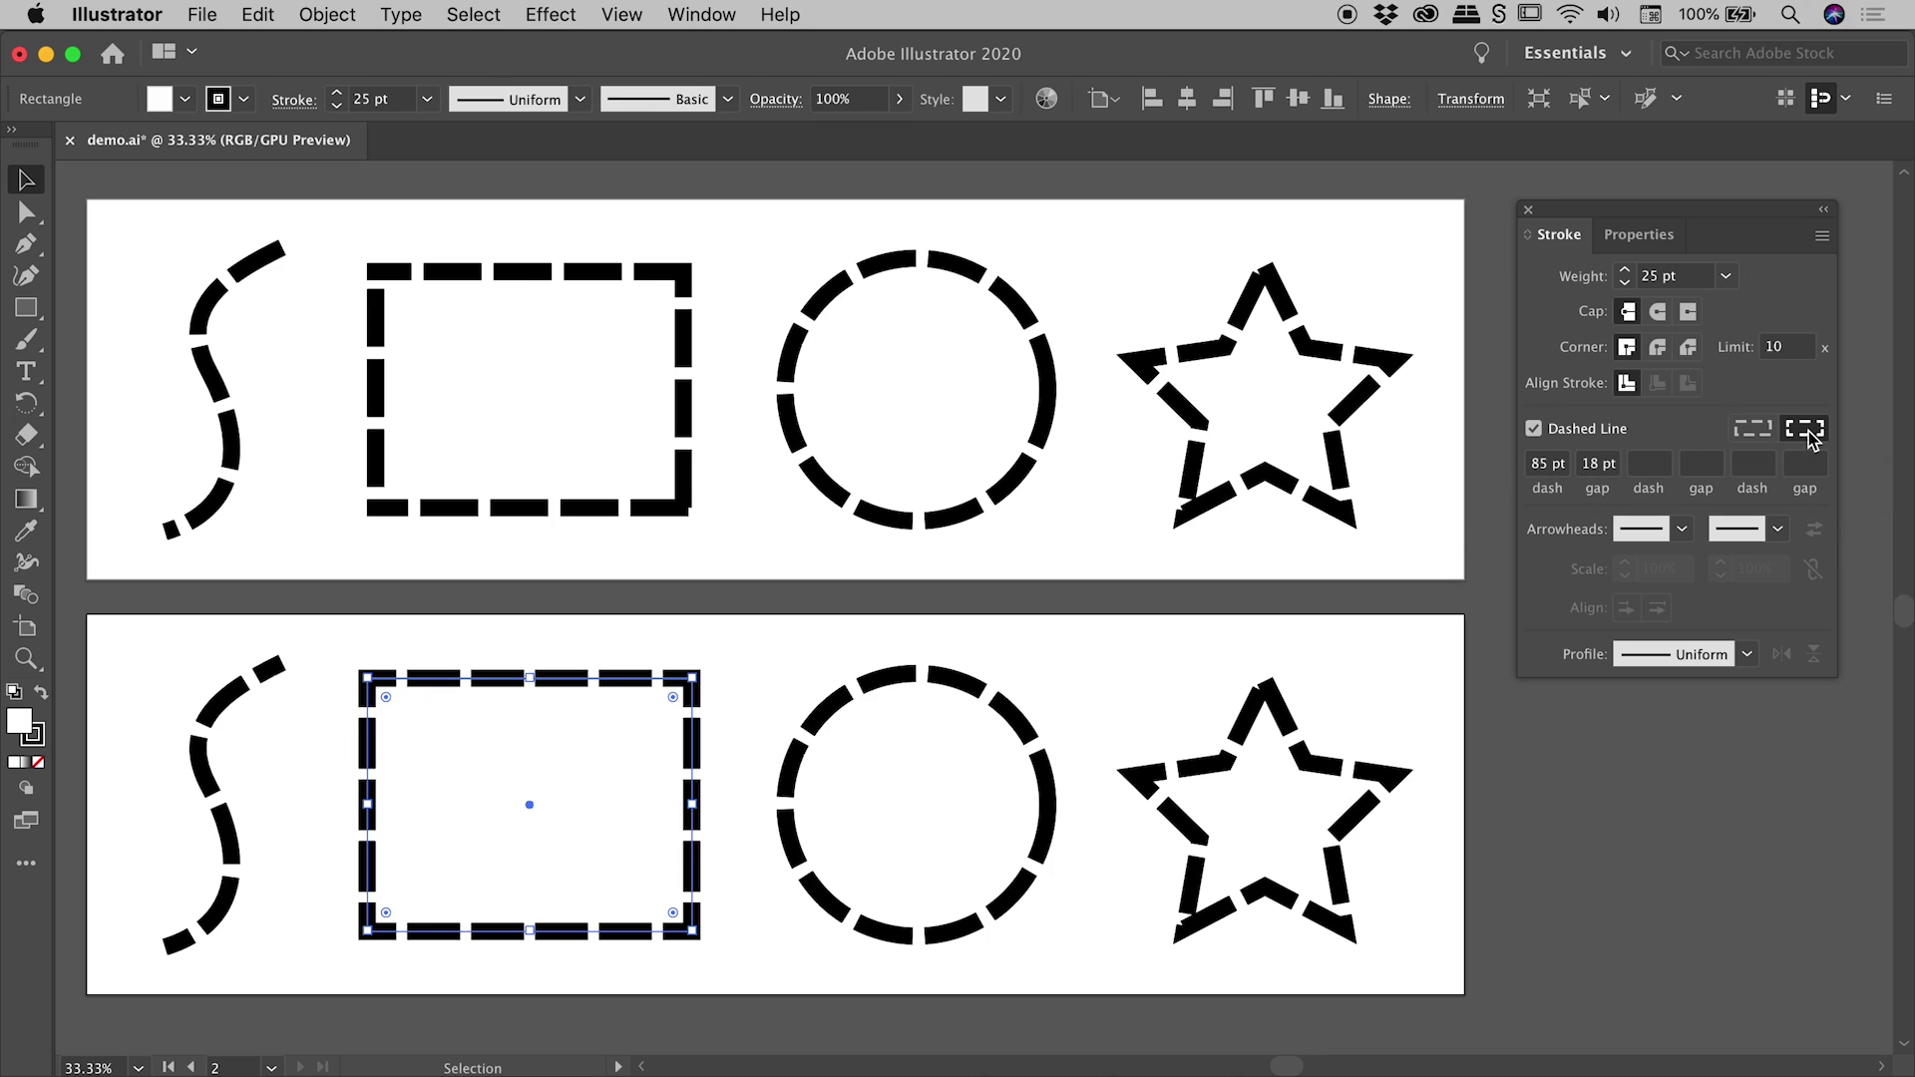
pyautogui.click(580, 623)
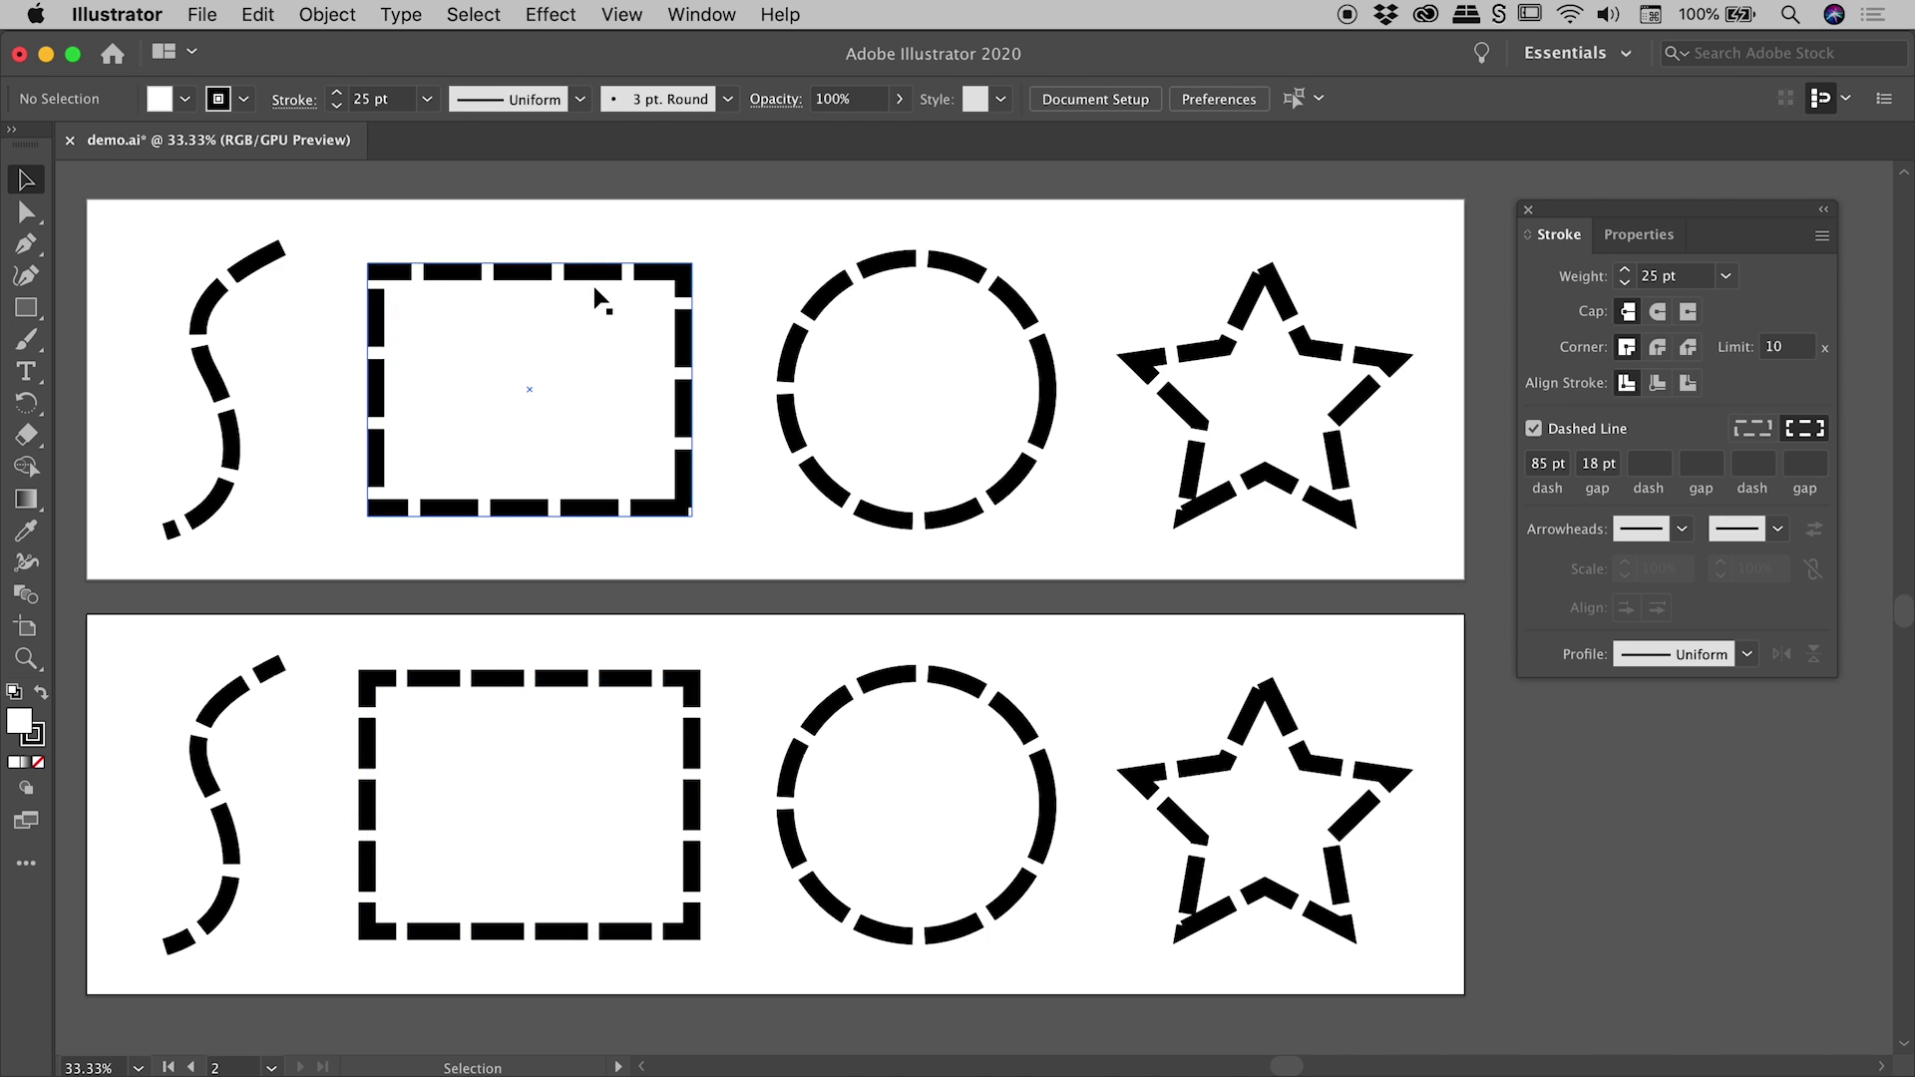
# Apply 'Aligns dashes to corners and path ends' to the lower circle
pyautogui.click(938, 755)
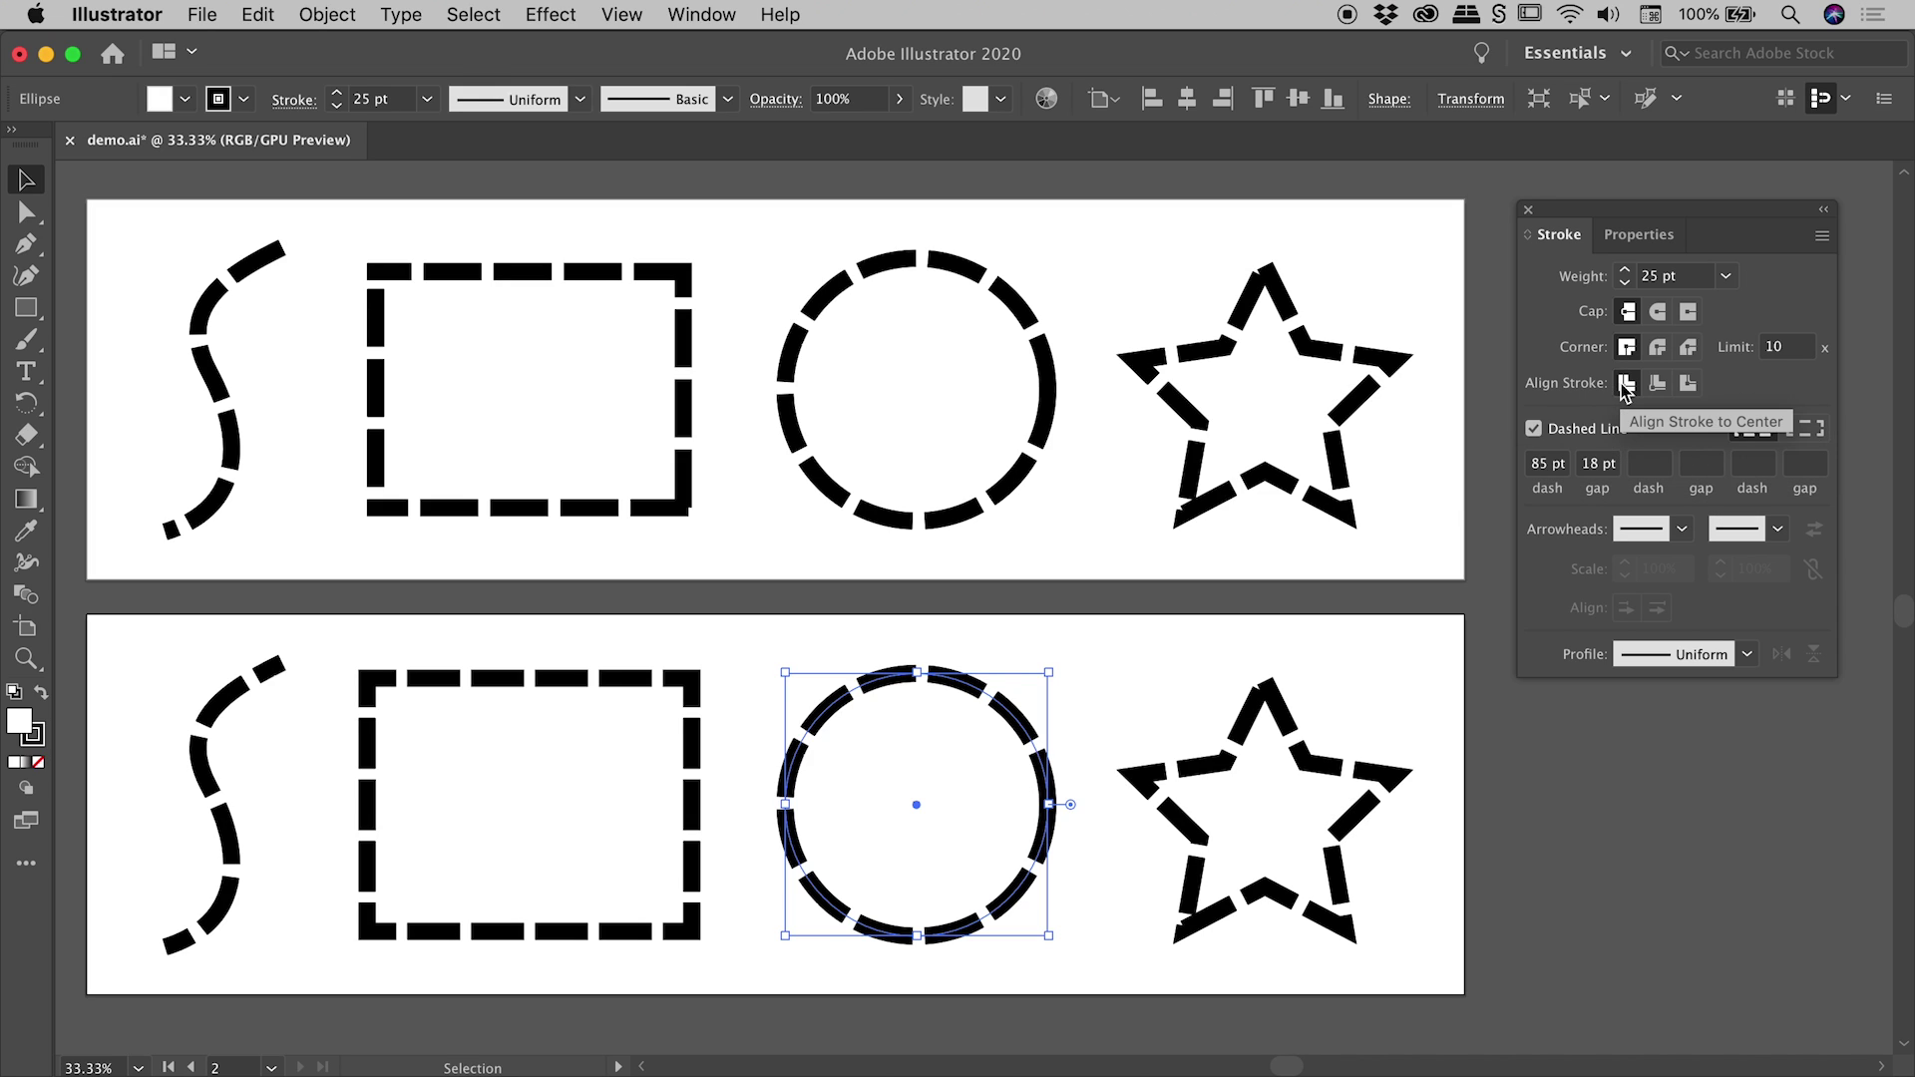
pyautogui.click(1804, 431)
pyautogui.click(1026, 662)
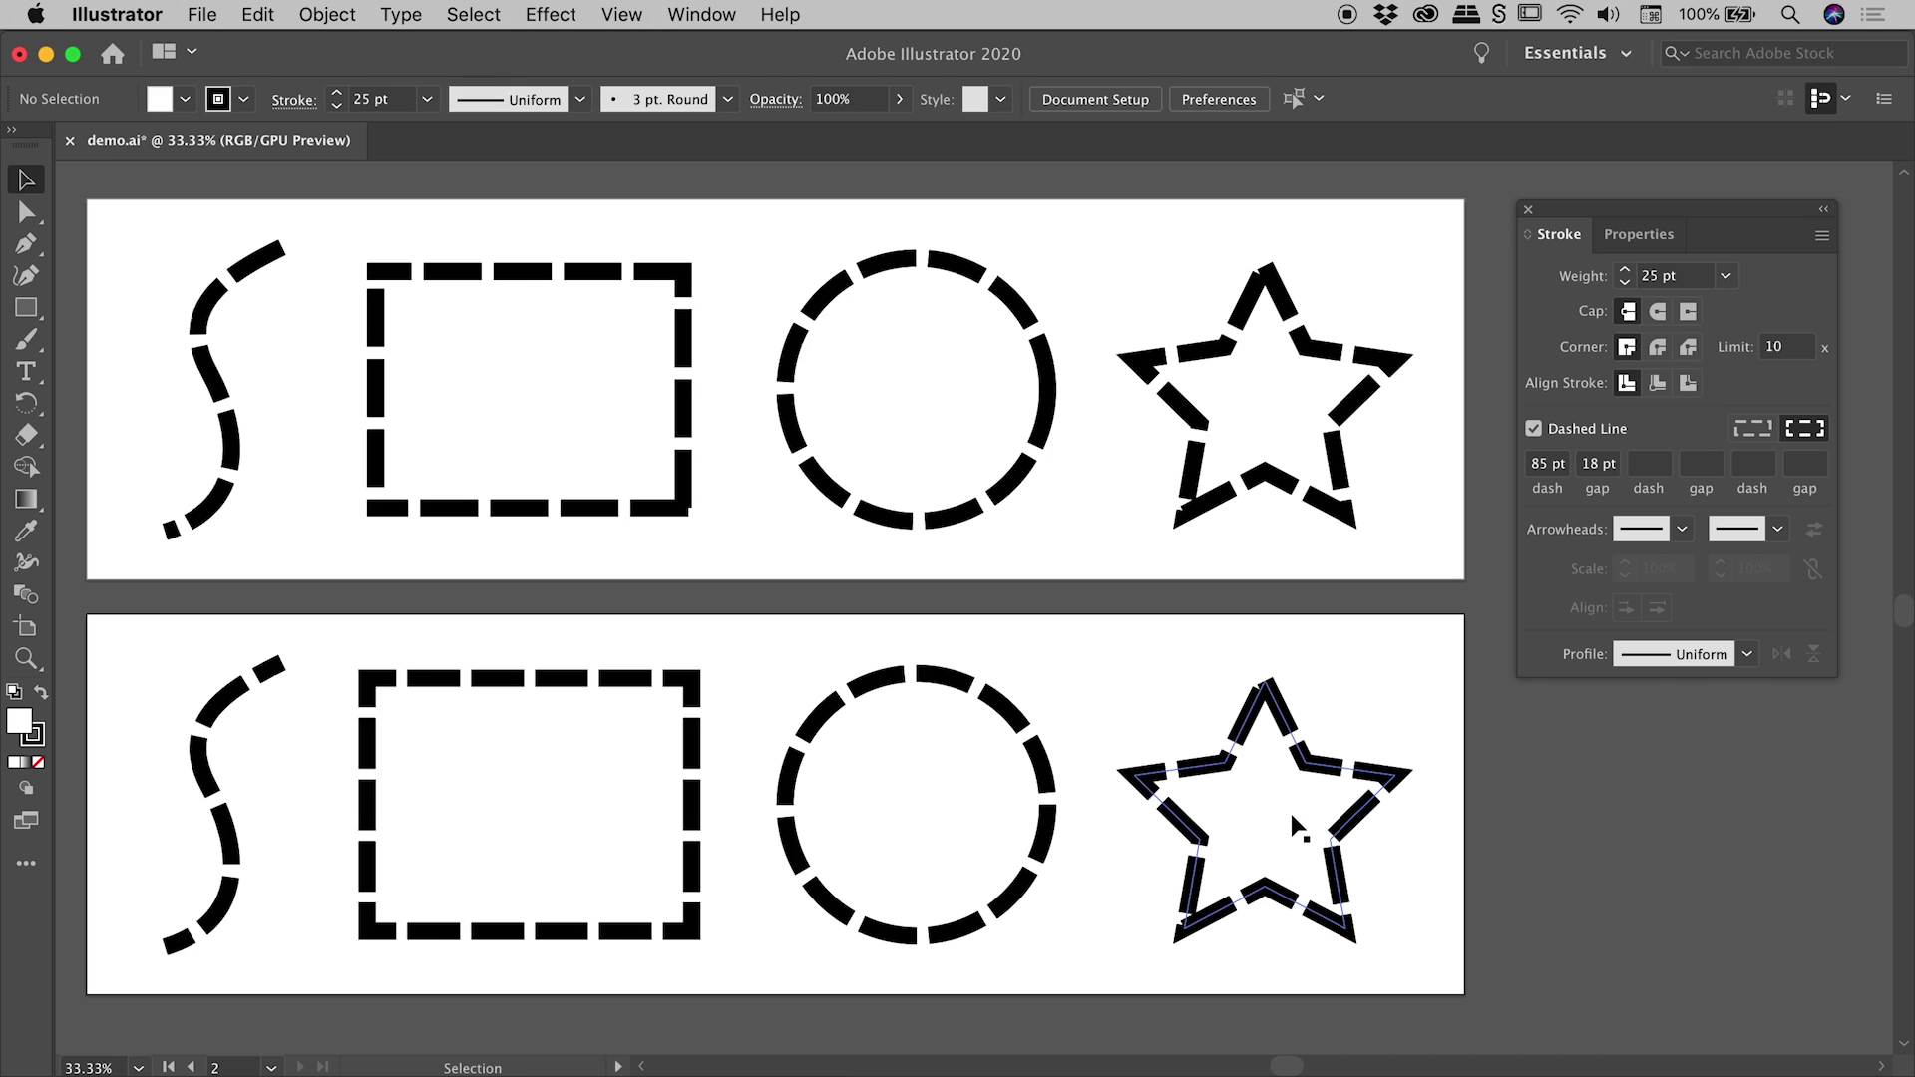
# Apply 'Aligns dashes to corners and path ends' to the lower star, then reselect it
pyautogui.click(1259, 778)
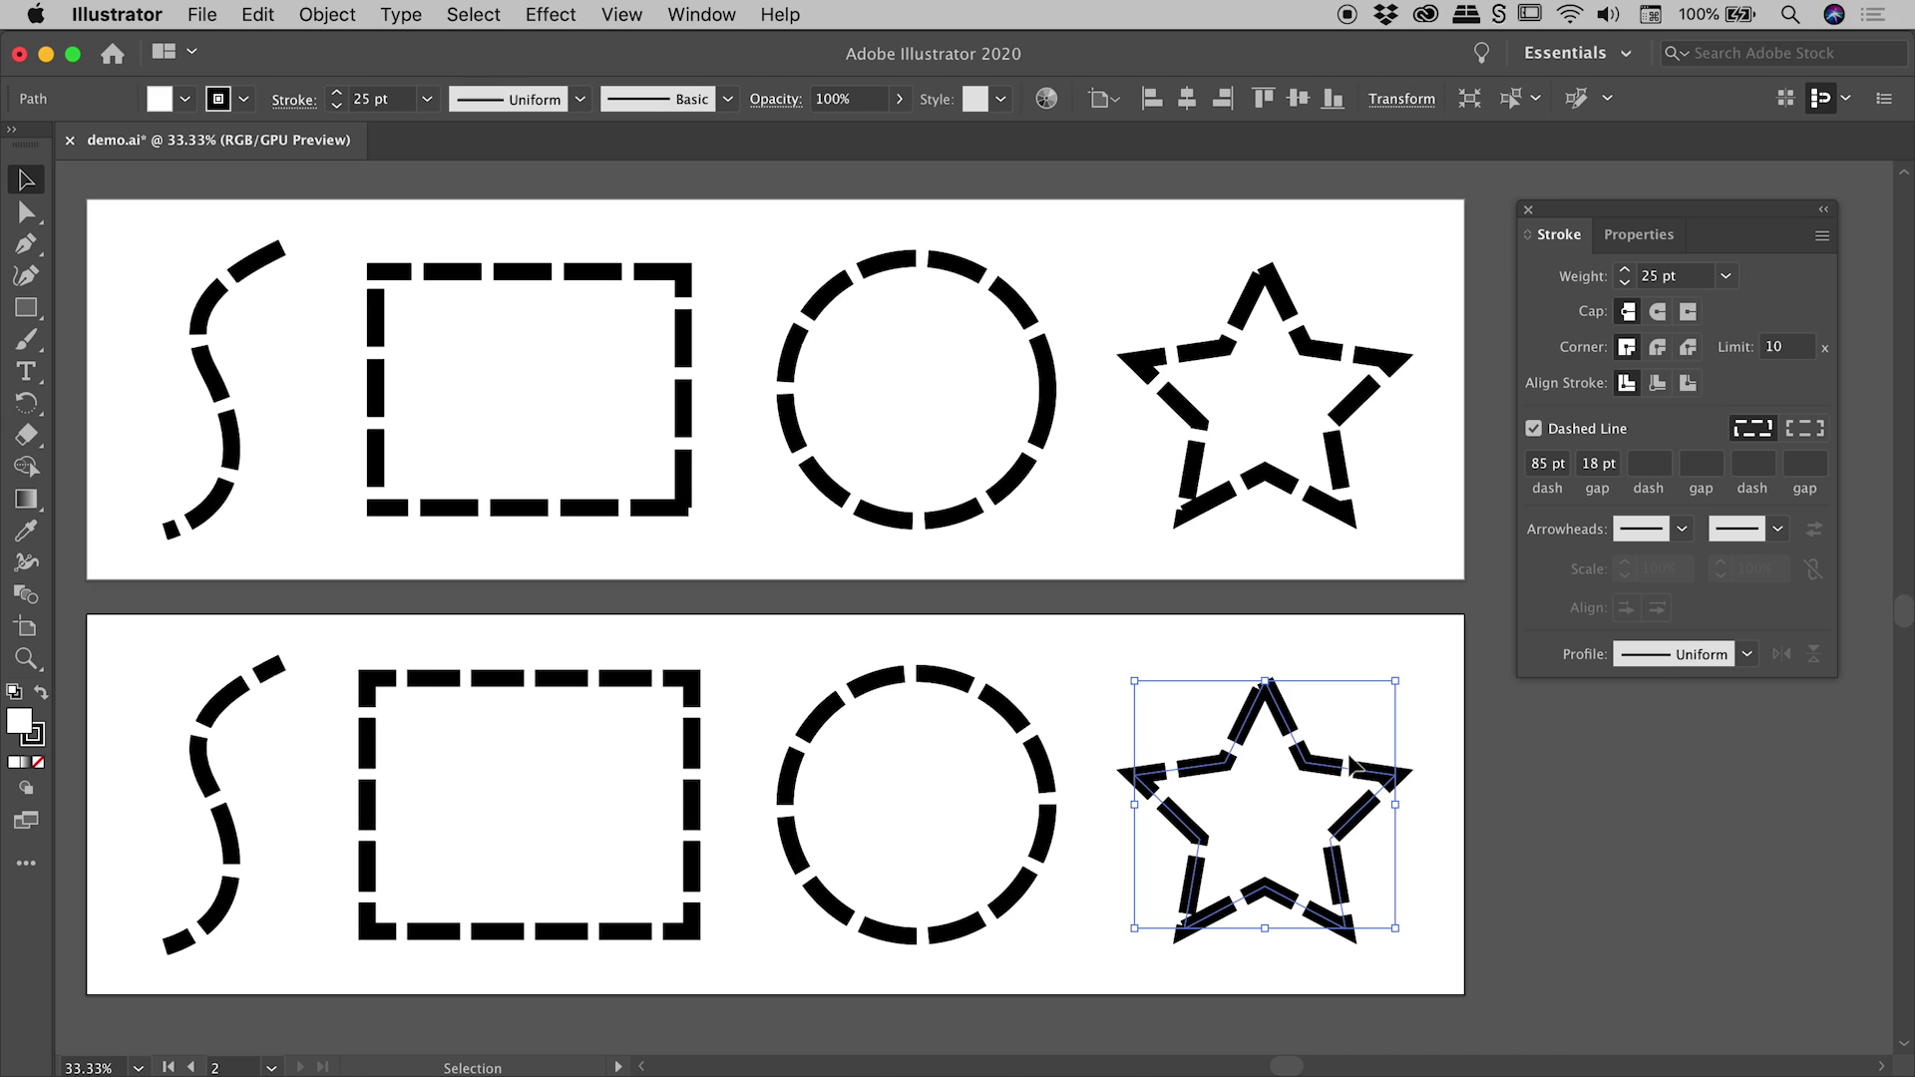
pyautogui.click(1805, 431)
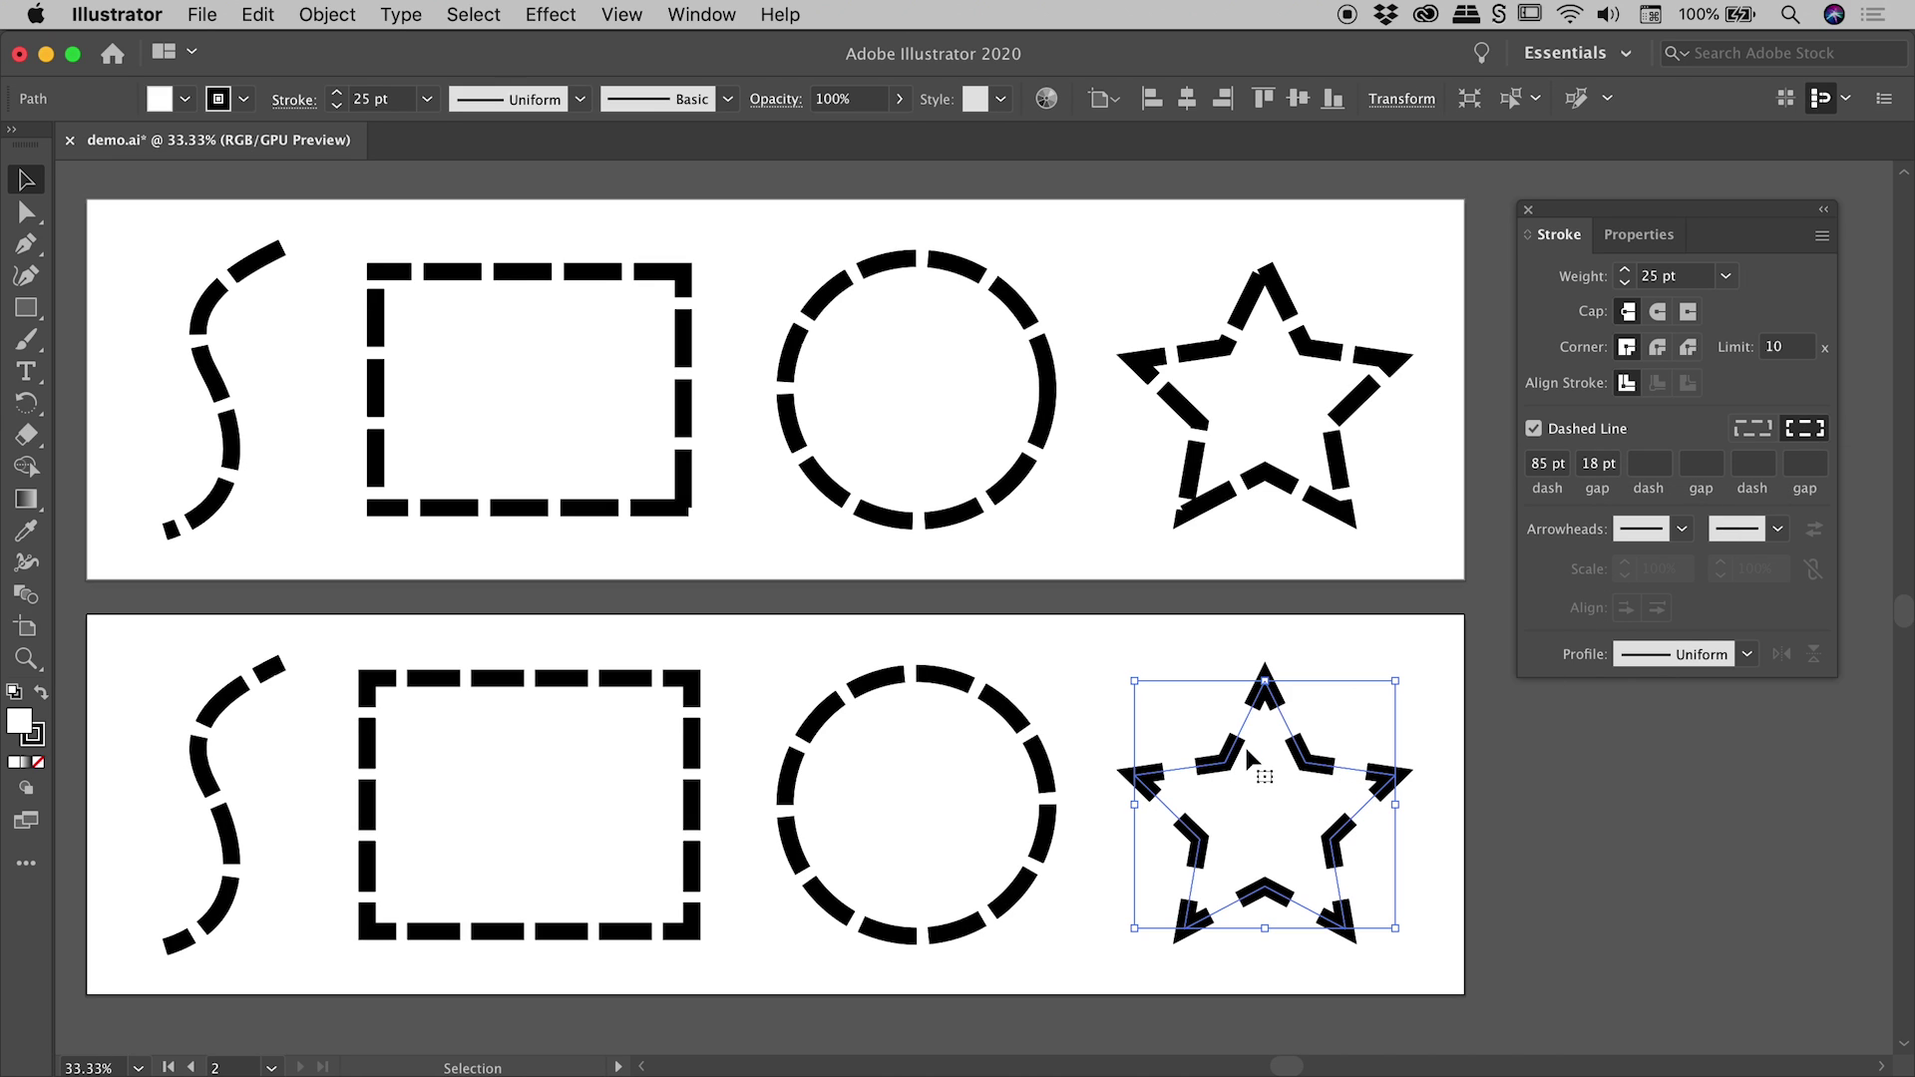
pyautogui.click(1434, 846)
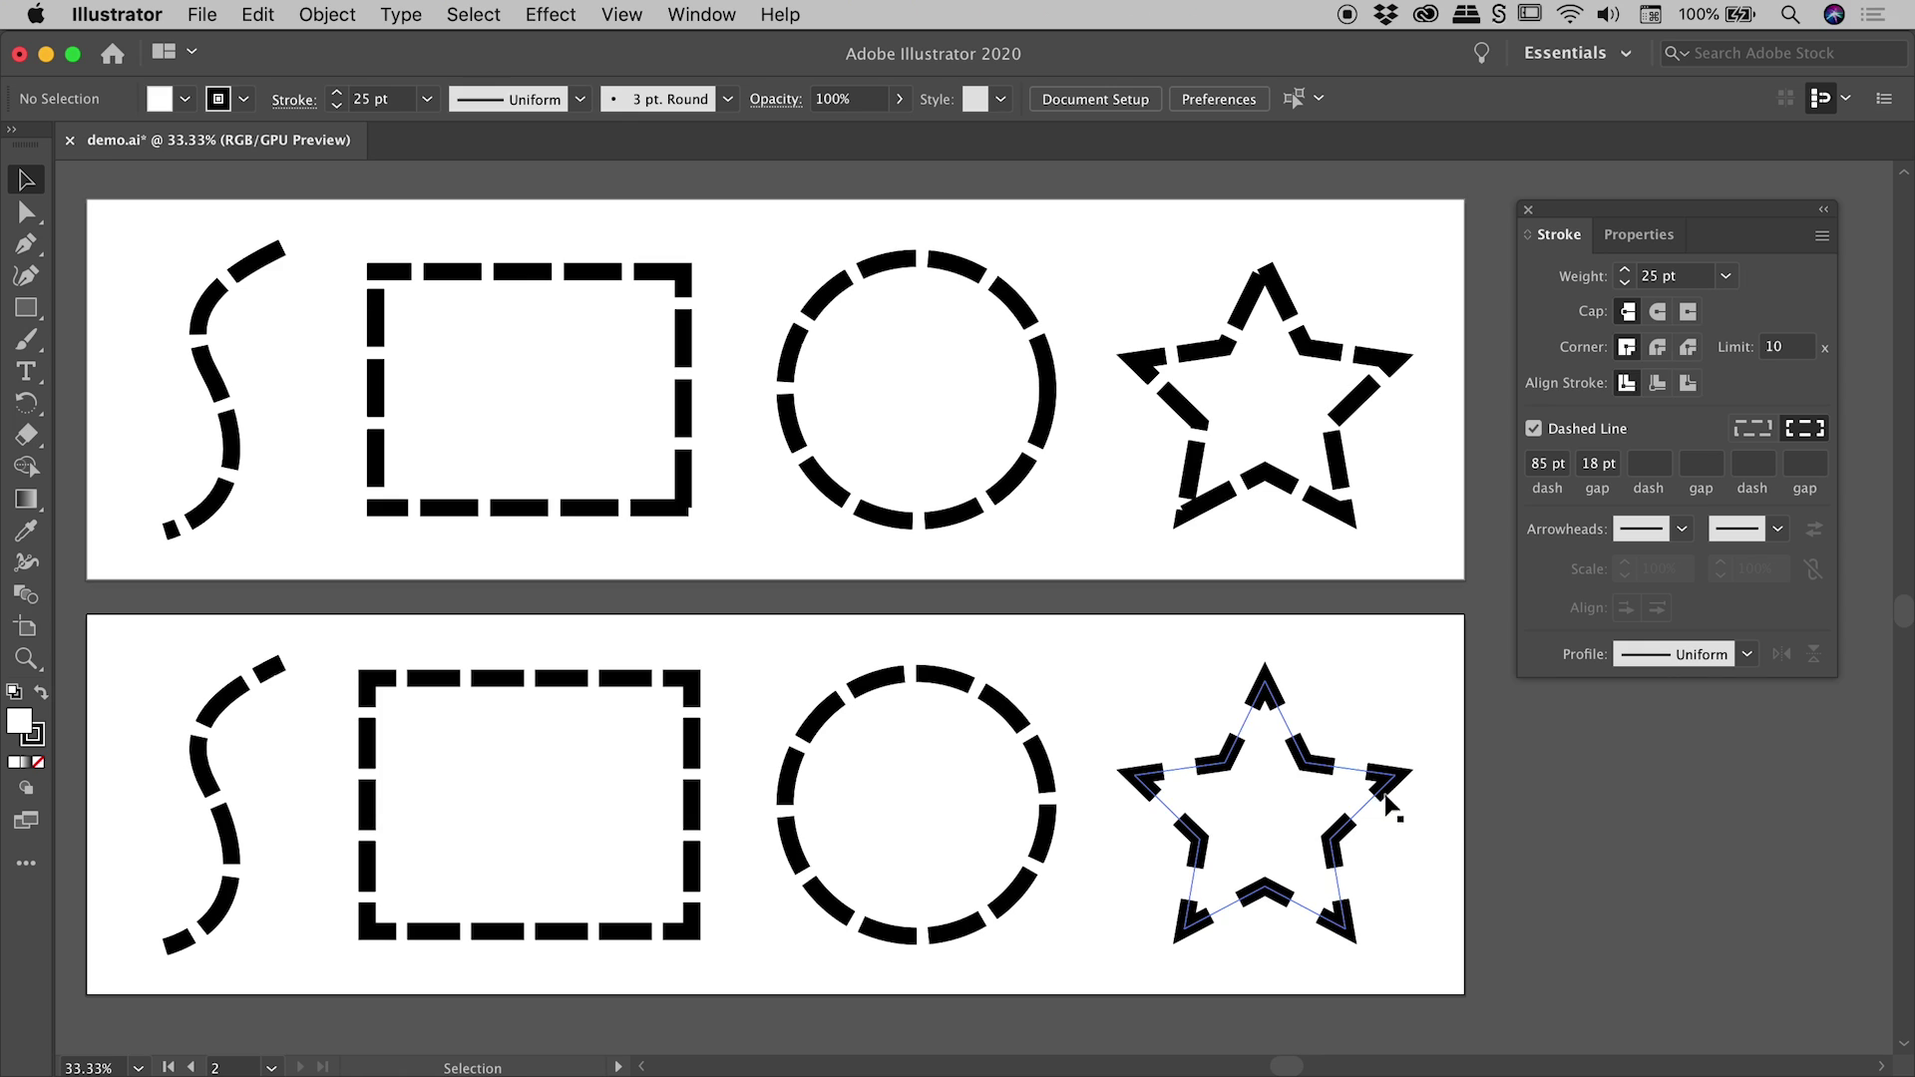
pyautogui.click(1303, 763)
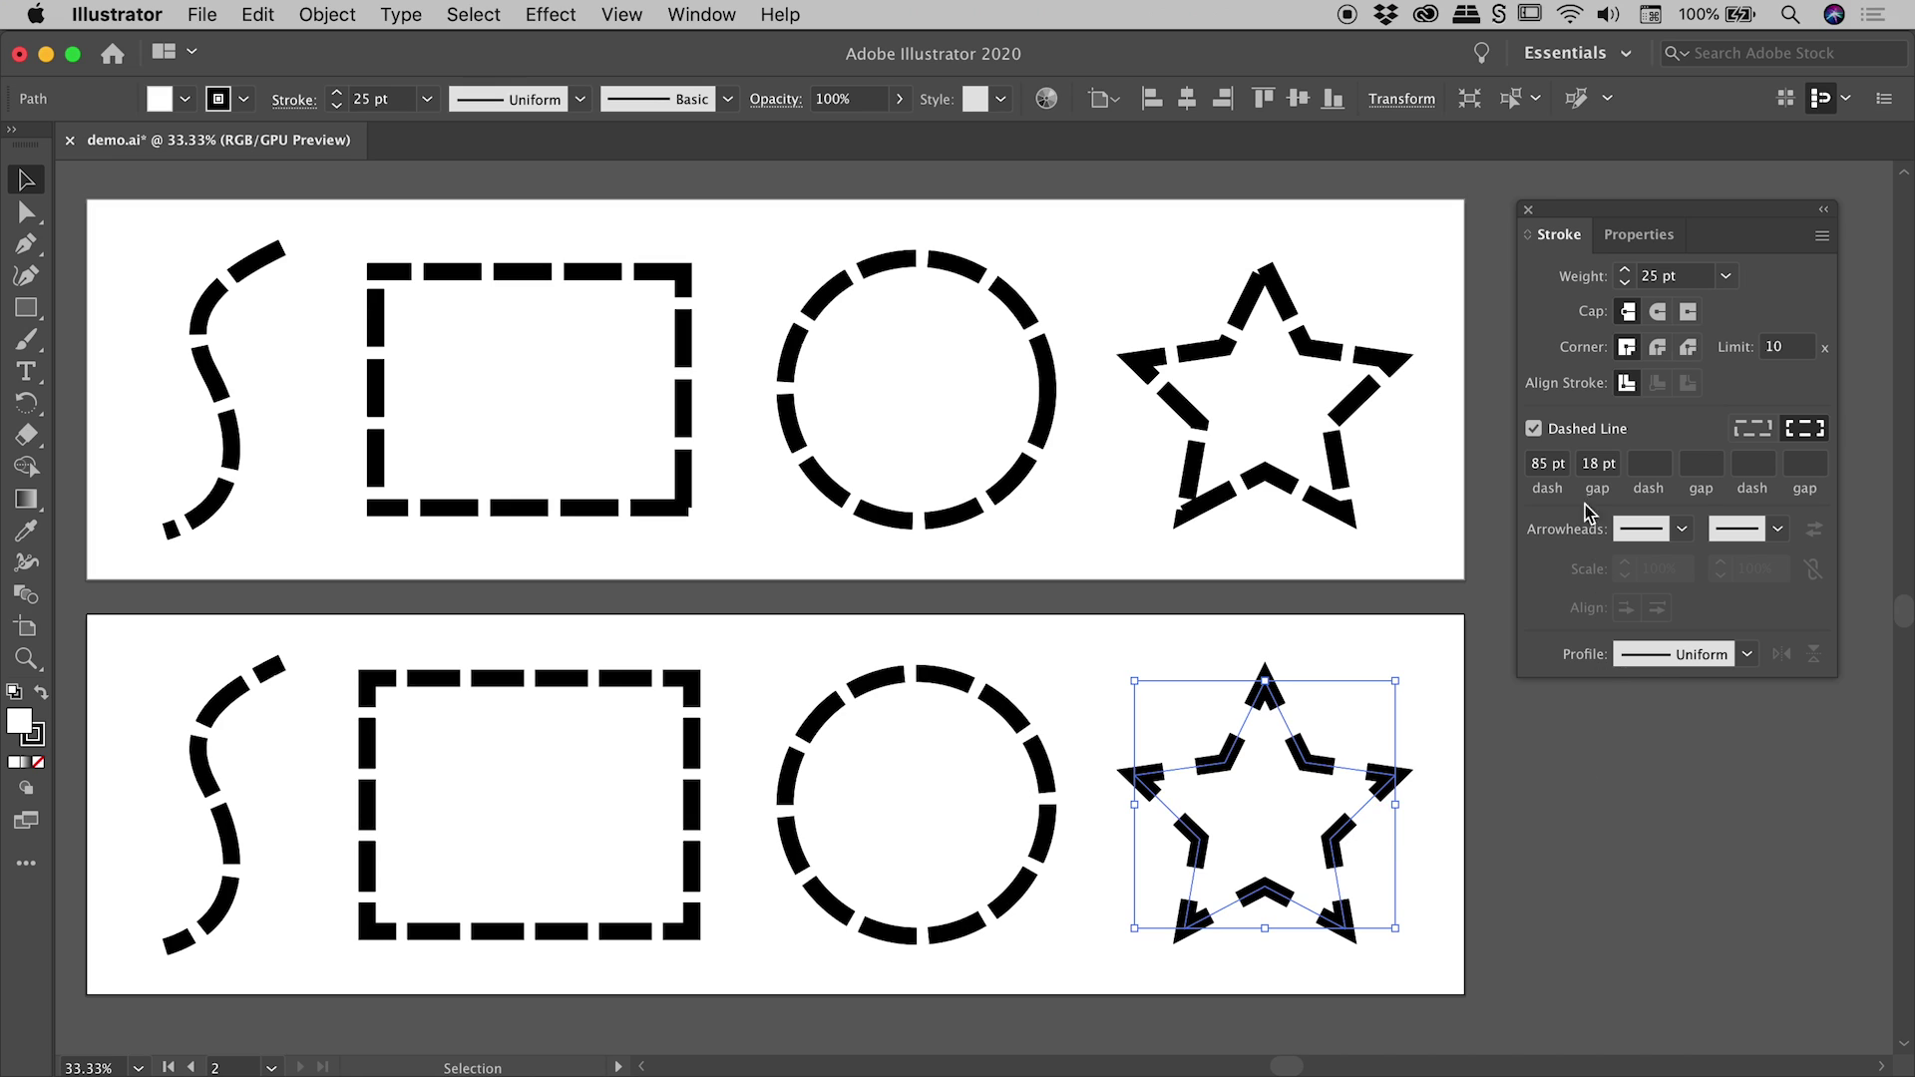
# Set the star's dash length to 90 pt, then step it up to 120 pt
pyautogui.click(1563, 471)
pyautogui.write('90')
pyautogui.press('Return')
pyautogui.hotkey('shift', 'Up')
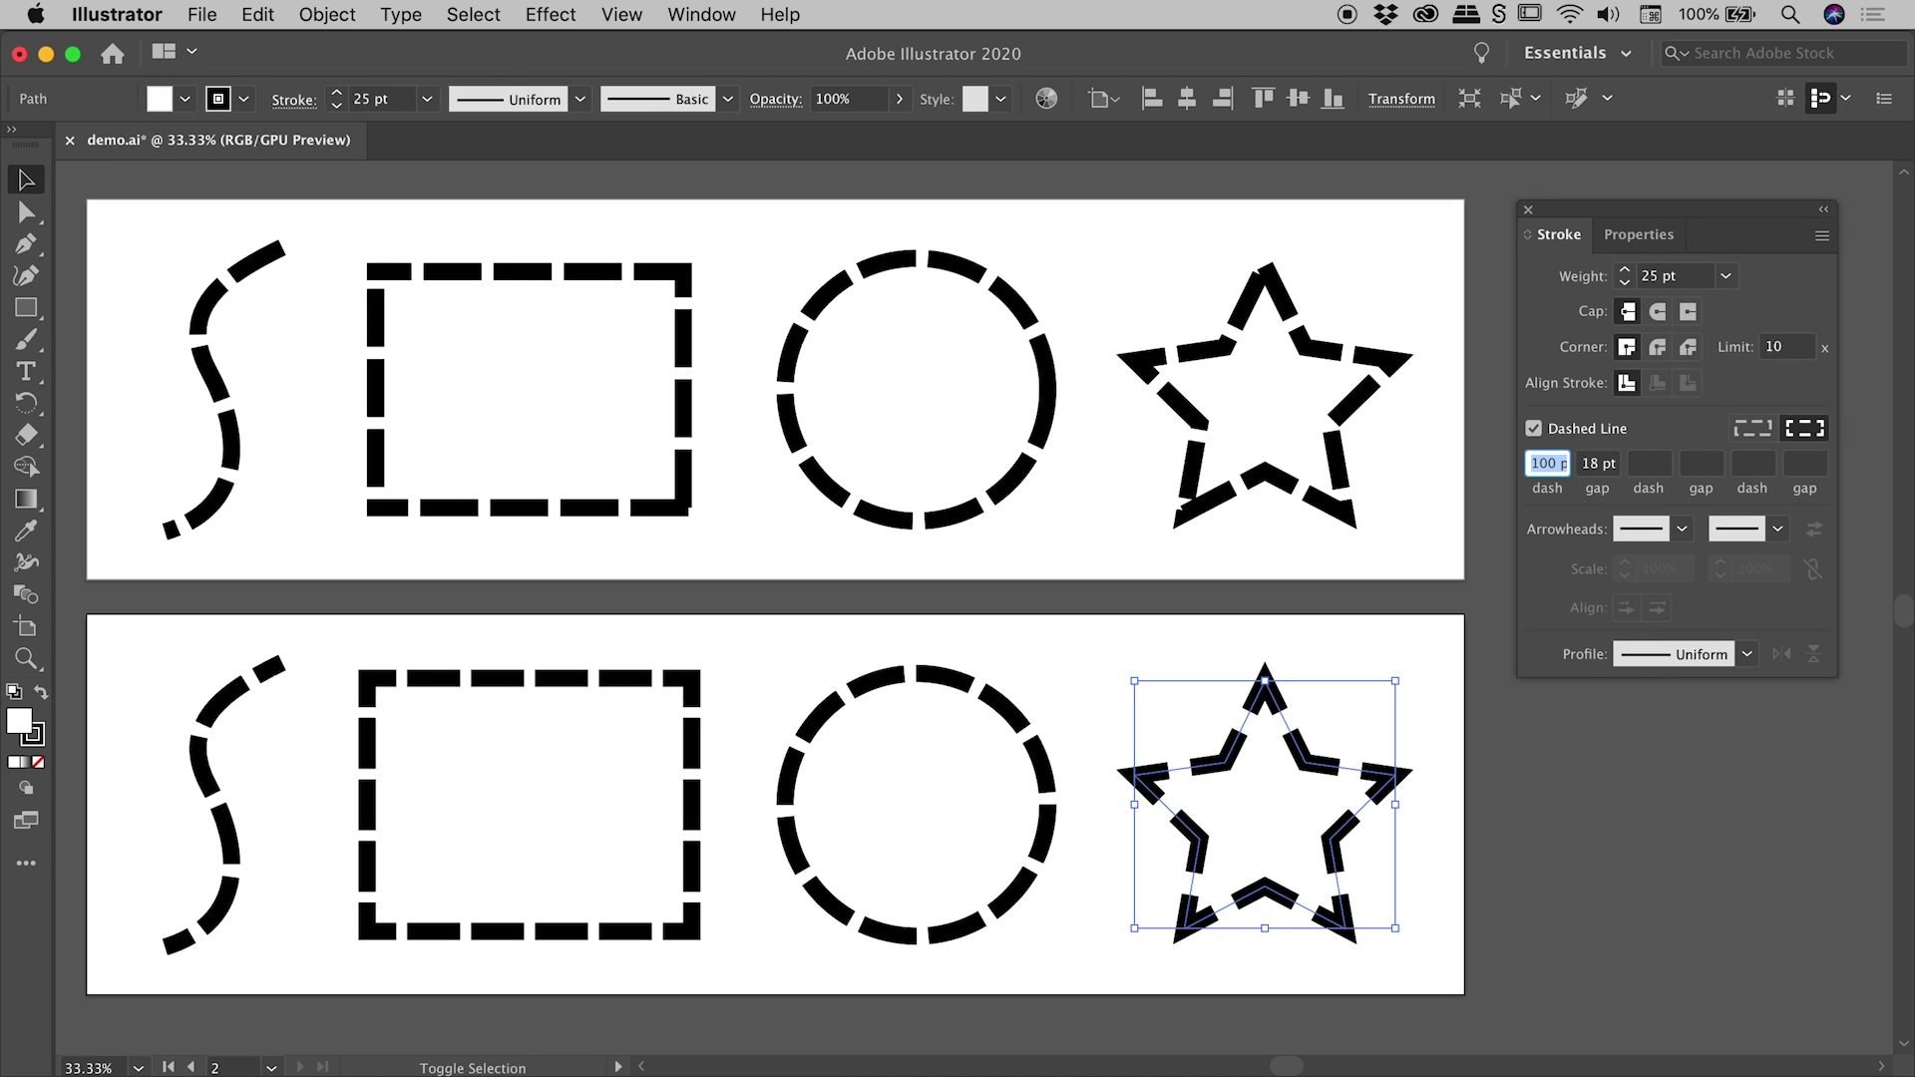
pyautogui.hotkey('shift', 'Up')
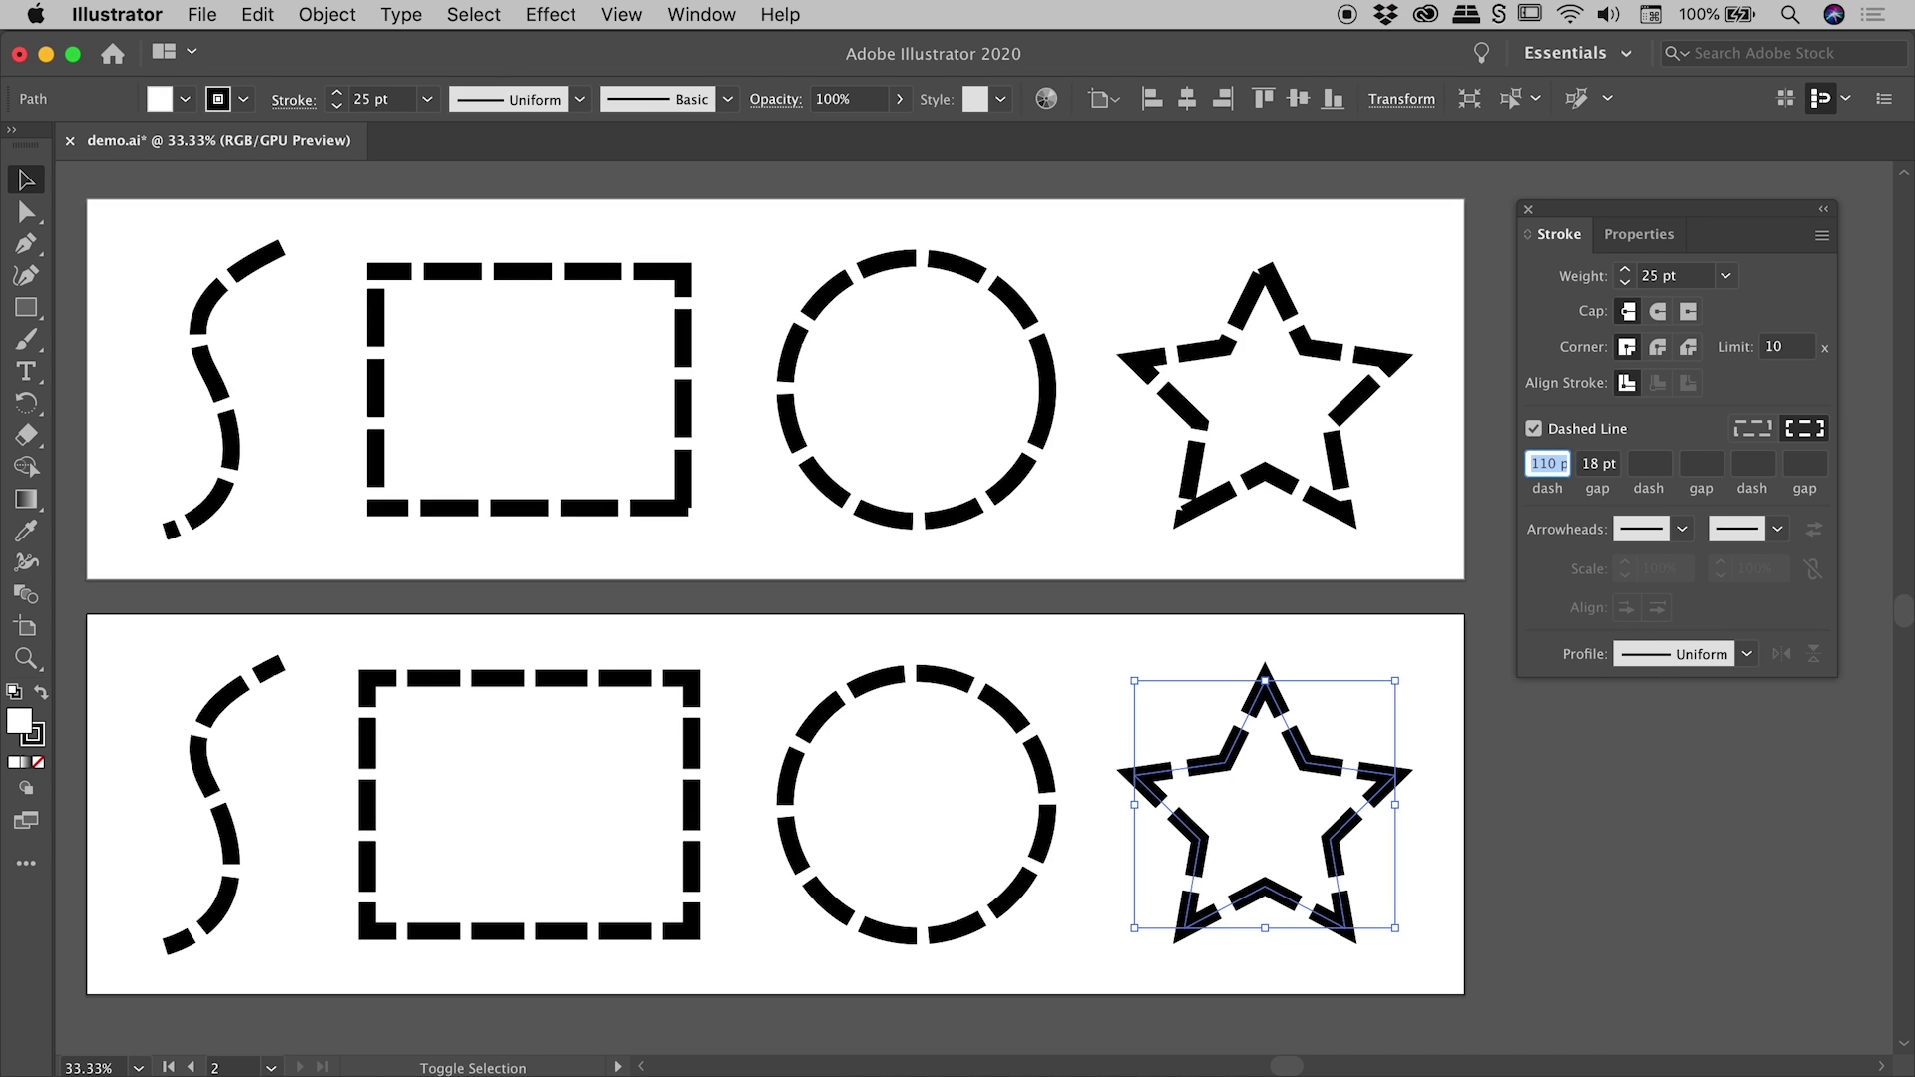
pyautogui.hotkey('shift', 'Up')
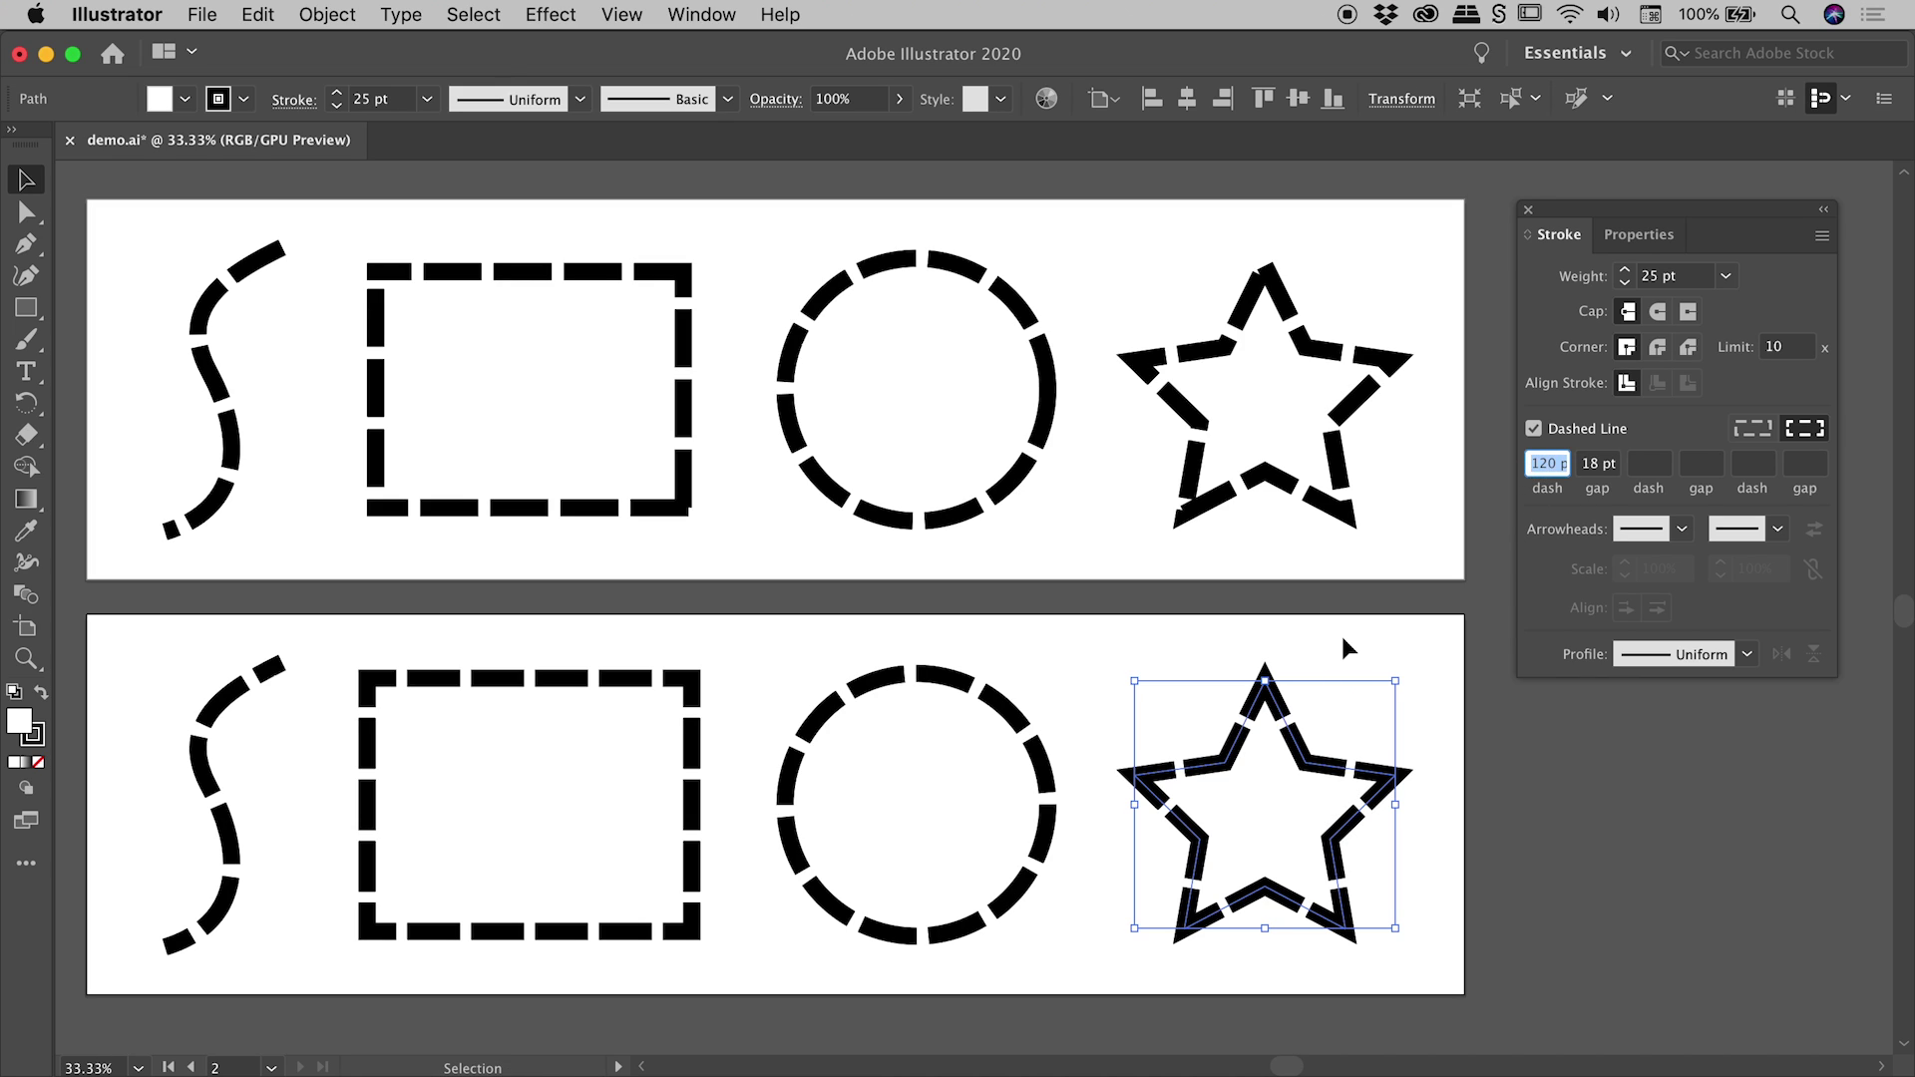
pyautogui.click(1367, 628)
pyautogui.click(1367, 628)
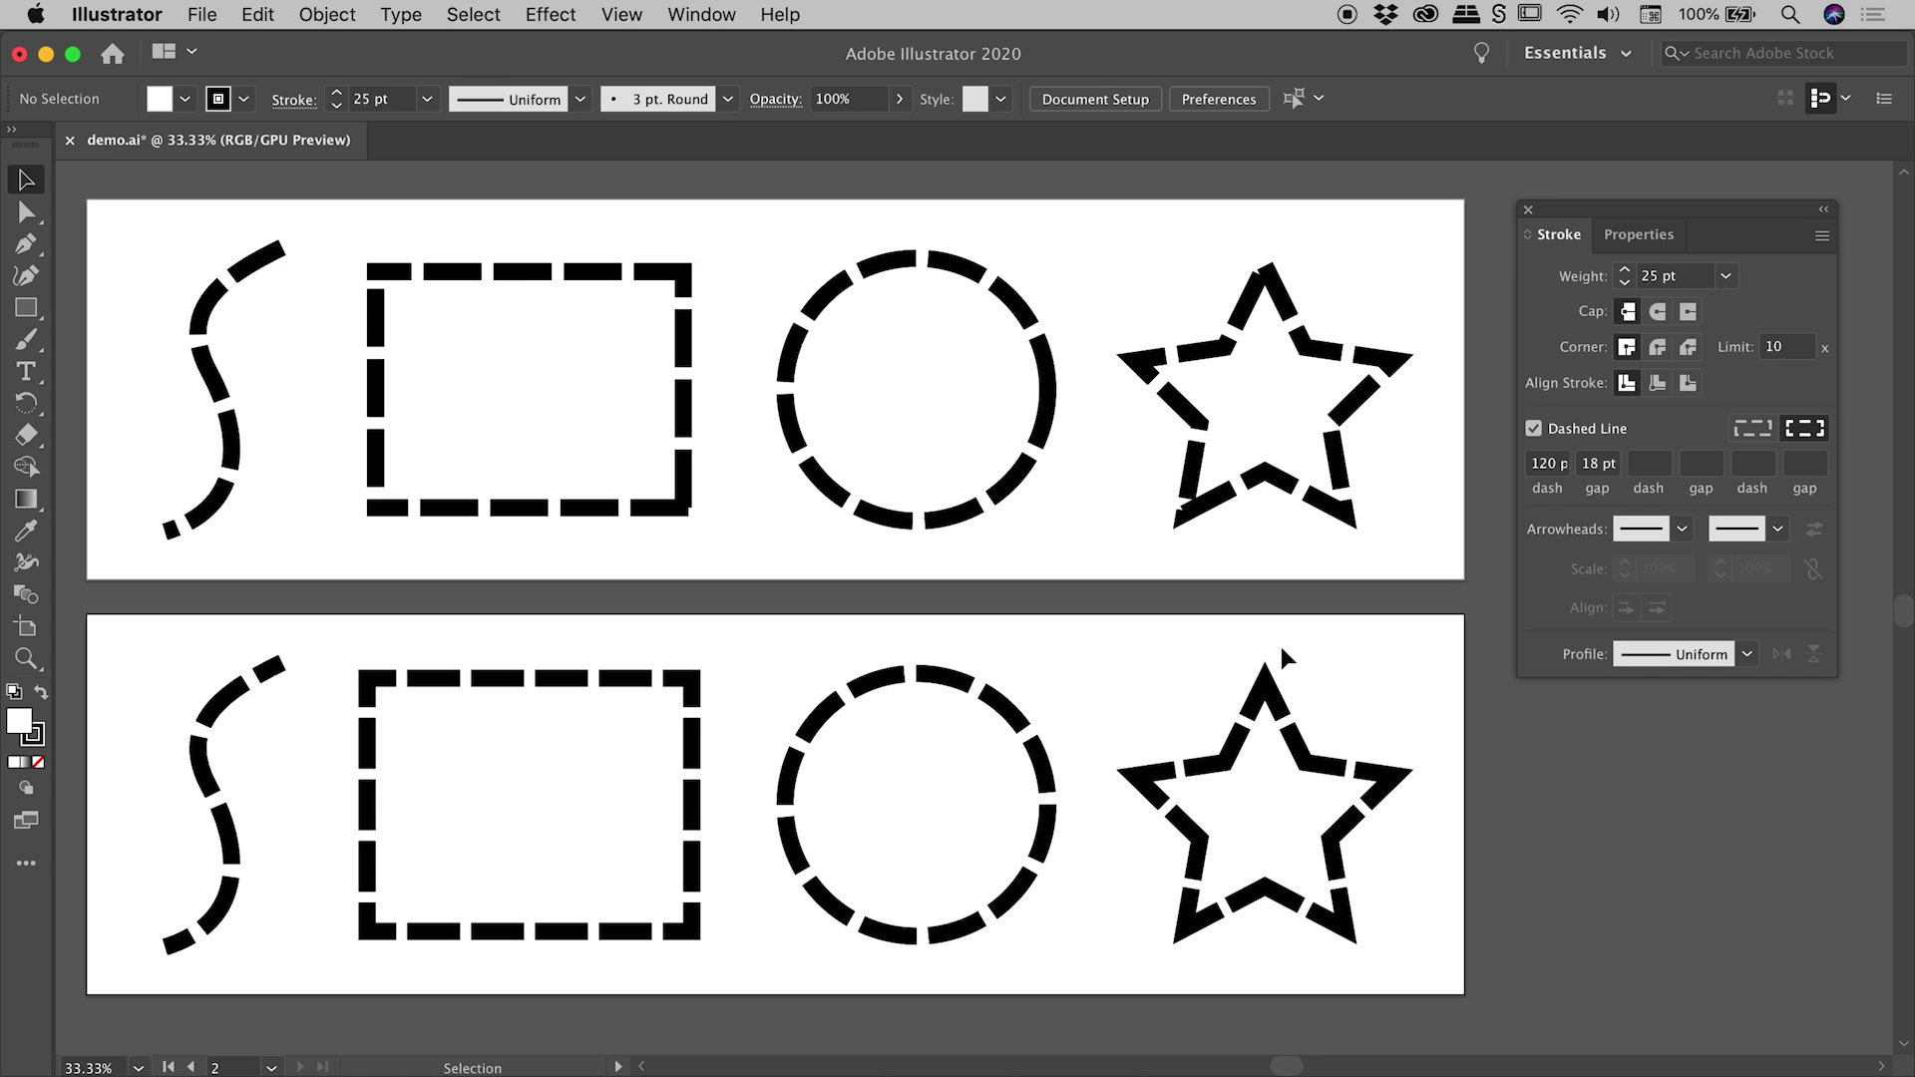